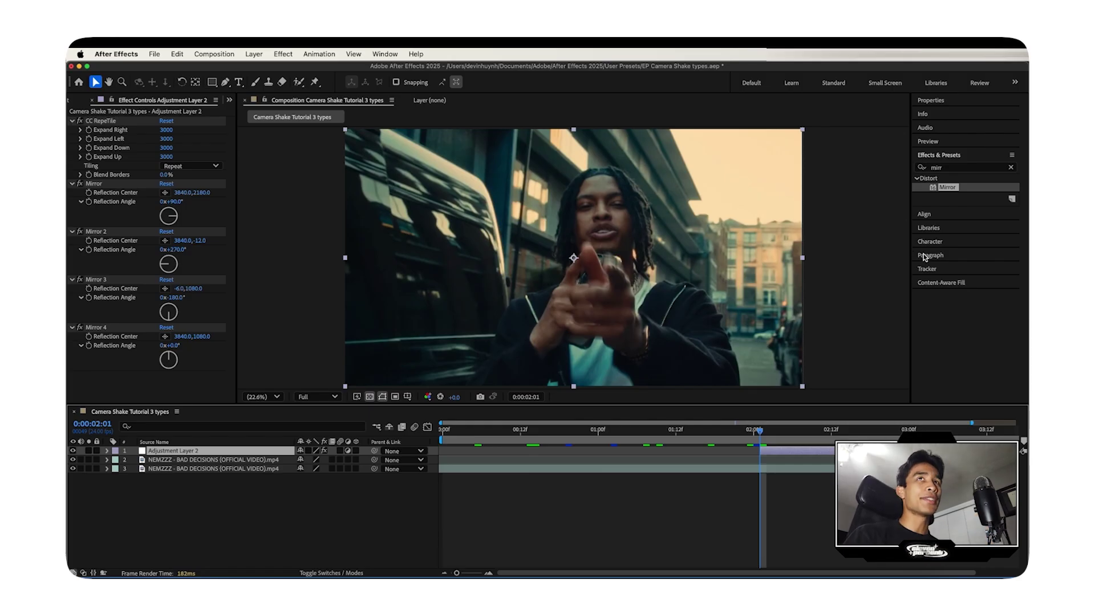
- Create a new adjustment layer above the two video layers
left_click(964, 168)
type("trans")
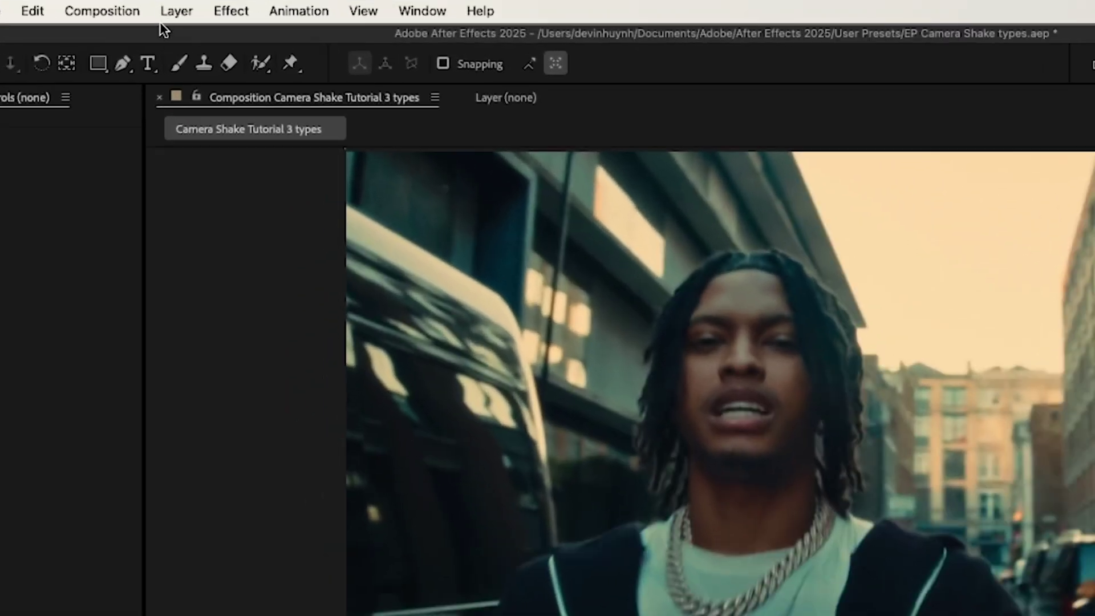
left_click(212, 15)
mouse_move(213, 32)
left_click(439, 170)
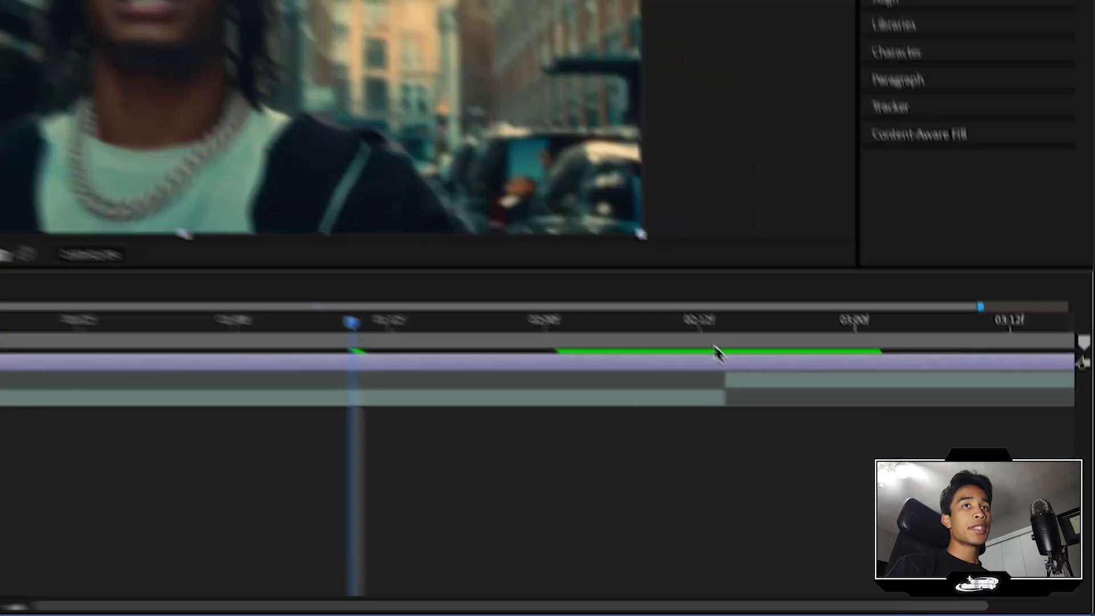
- Split the adjustment layer at about 0:00:03:03 and delete the part after the cut
mouse_move(717, 354)
left_mouse_down()
mouse_move(634, 249)
mouse_move(594, 243)
mouse_move(706, 262)
mouse_move(837, 254)
left_mouse_up()
key("super+shift+d")
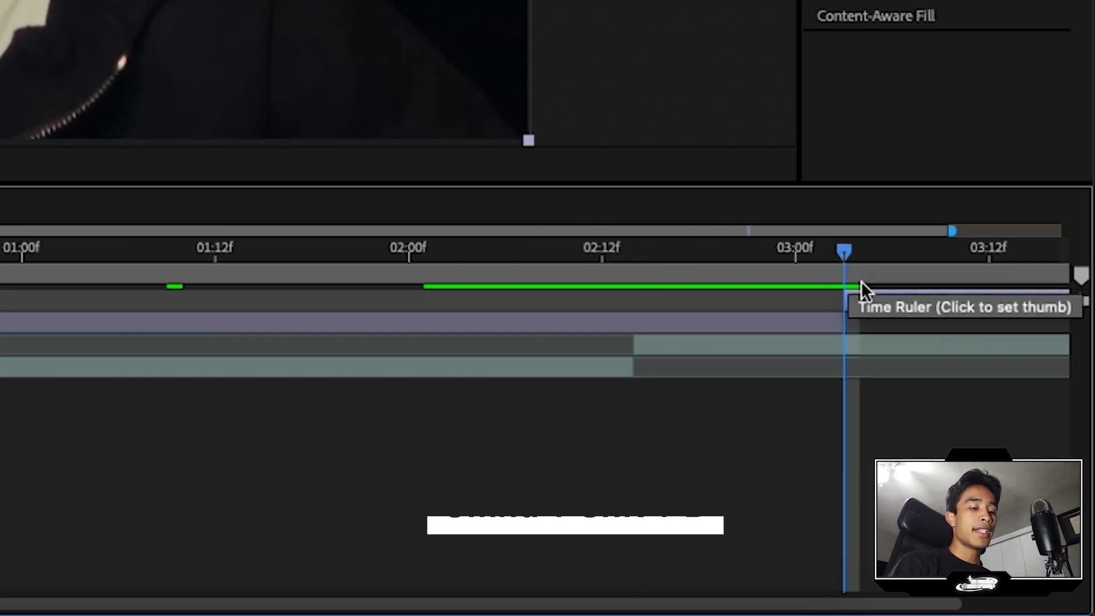
key("Delete")
- Split the adjustment layer at 0:00:02:01 and delete the part before the cut
left_click_drag(589, 251, 431, 258)
left_click(447, 289)
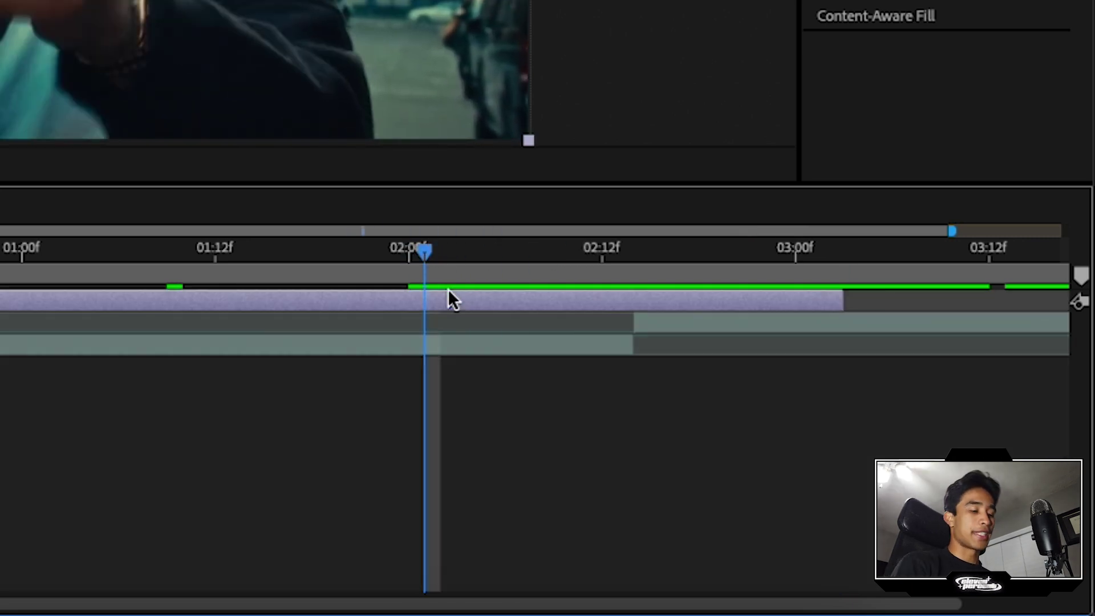
key("super+shift+d")
left_click(374, 319)
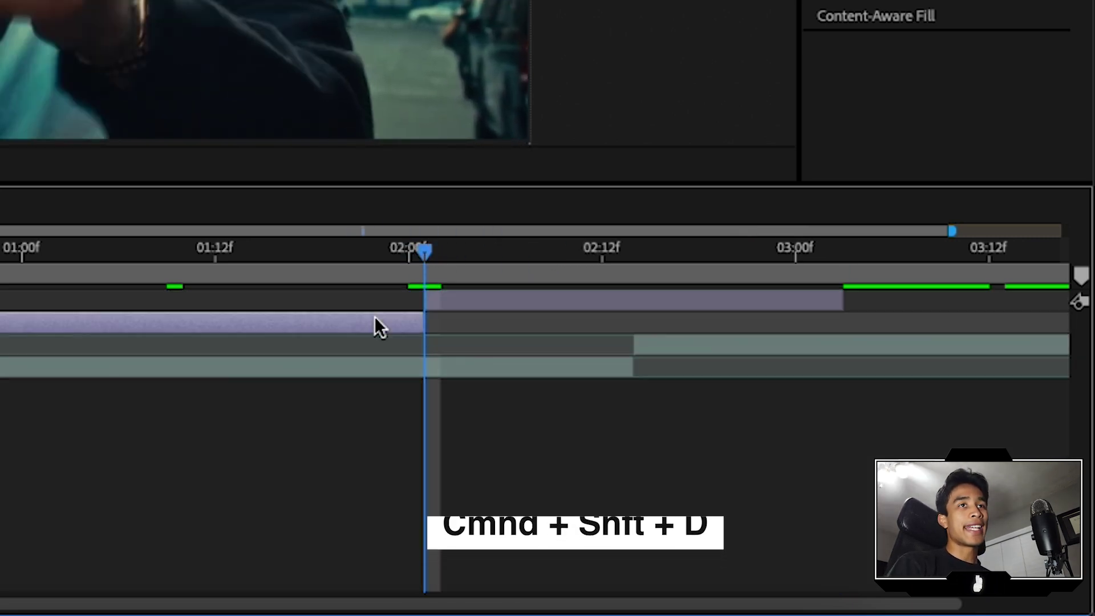
key("Delete")
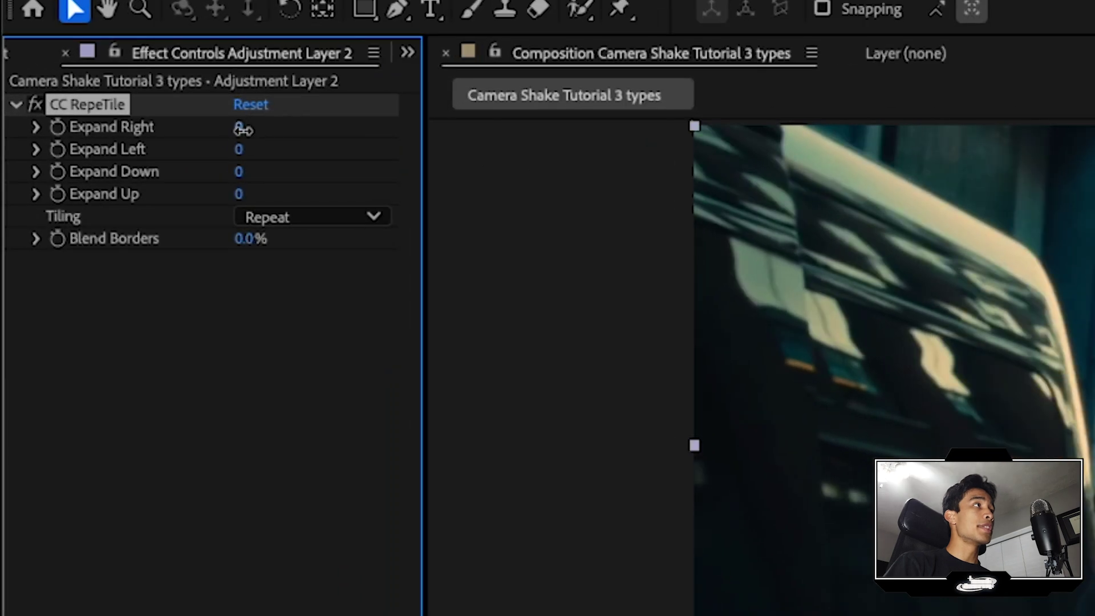
- Set Expand Right, Left, Down and Up of the CC RepeTile effect to 3000
left_click(109, 105)
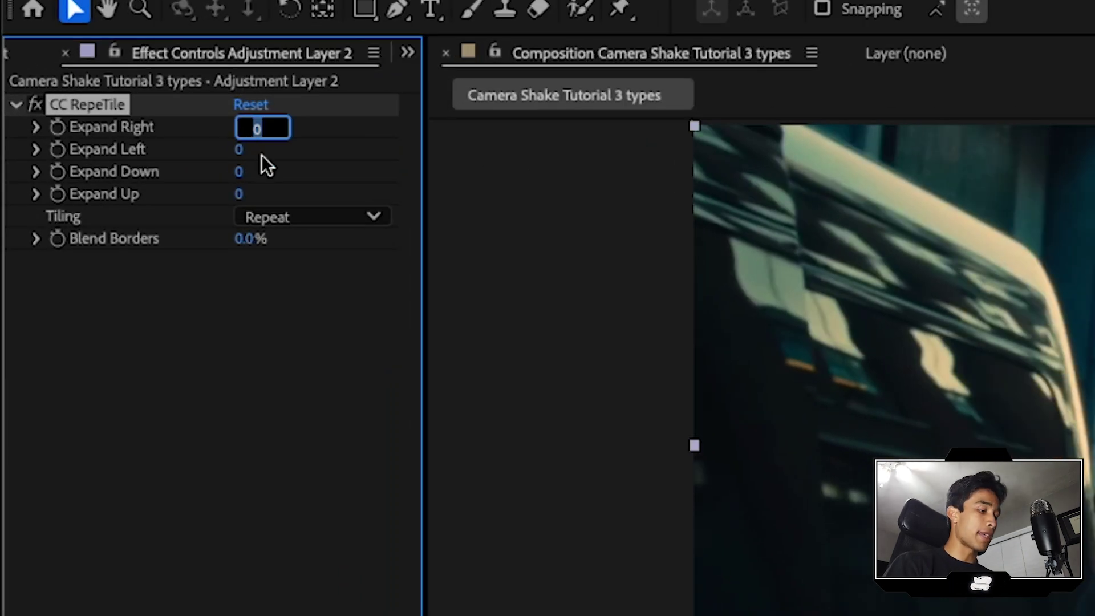
type("000")
key("Return")
left_click(241, 152)
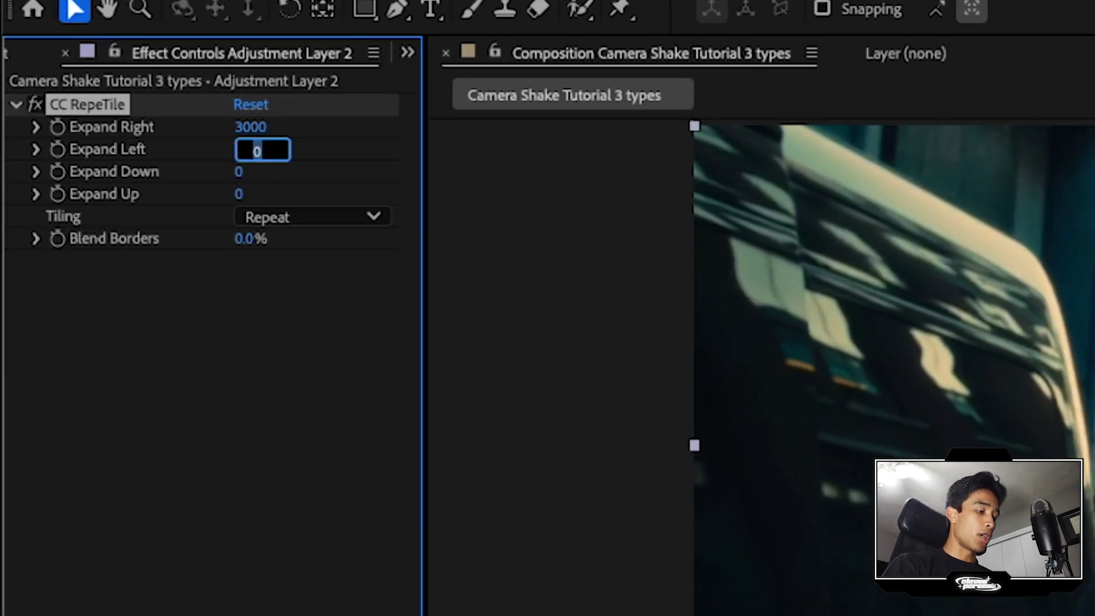
type("3000")
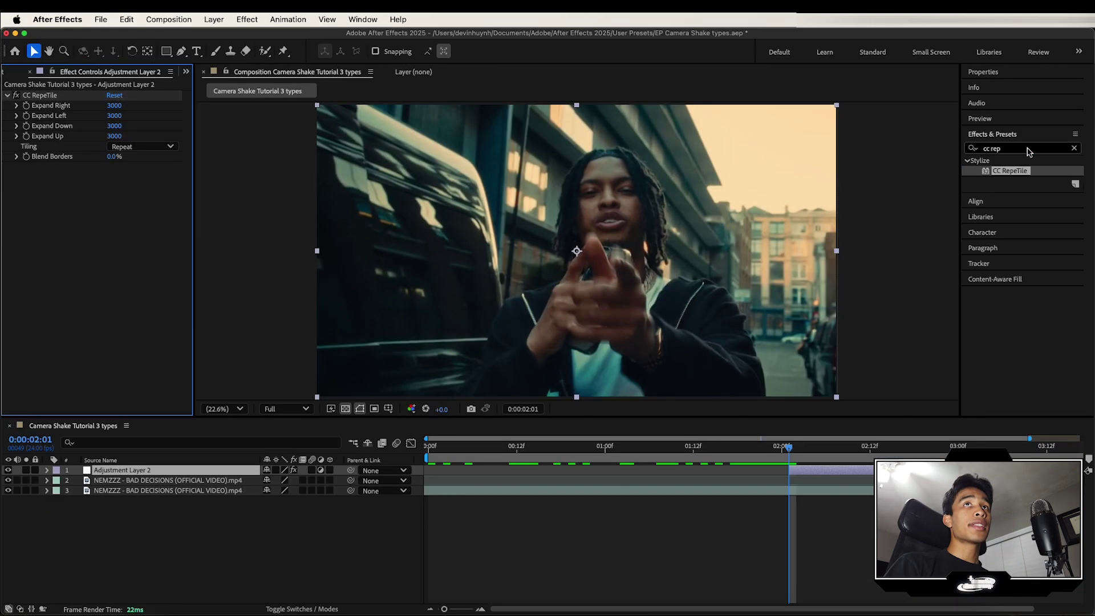
- Add four Mirror effects and set the reflection angles of the first three to 90°, 270° and -180°
left_click(1028, 149)
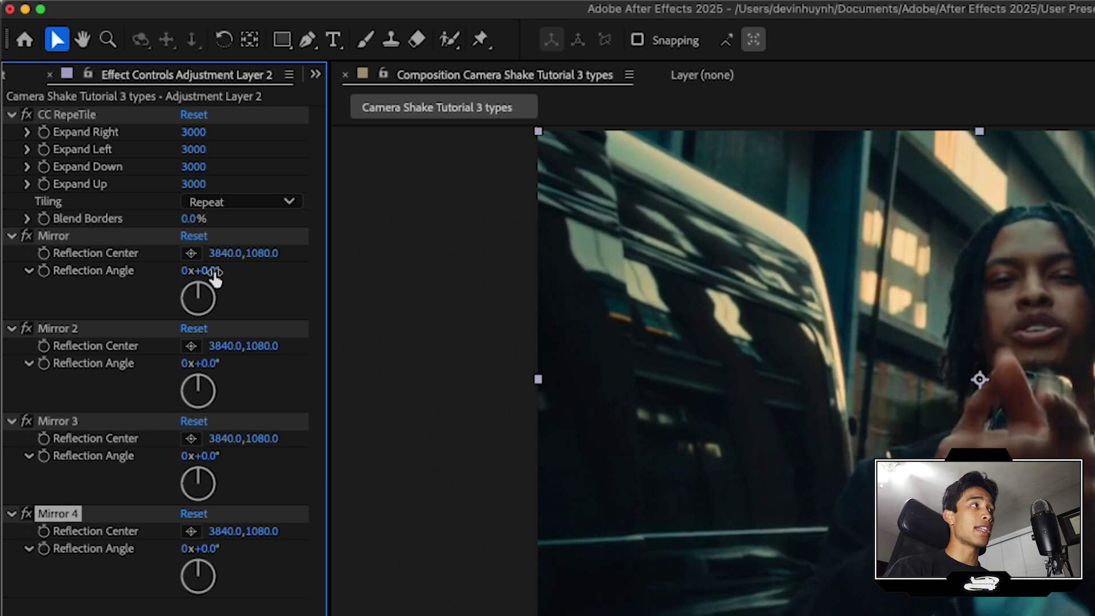
type("0")
key("Return")
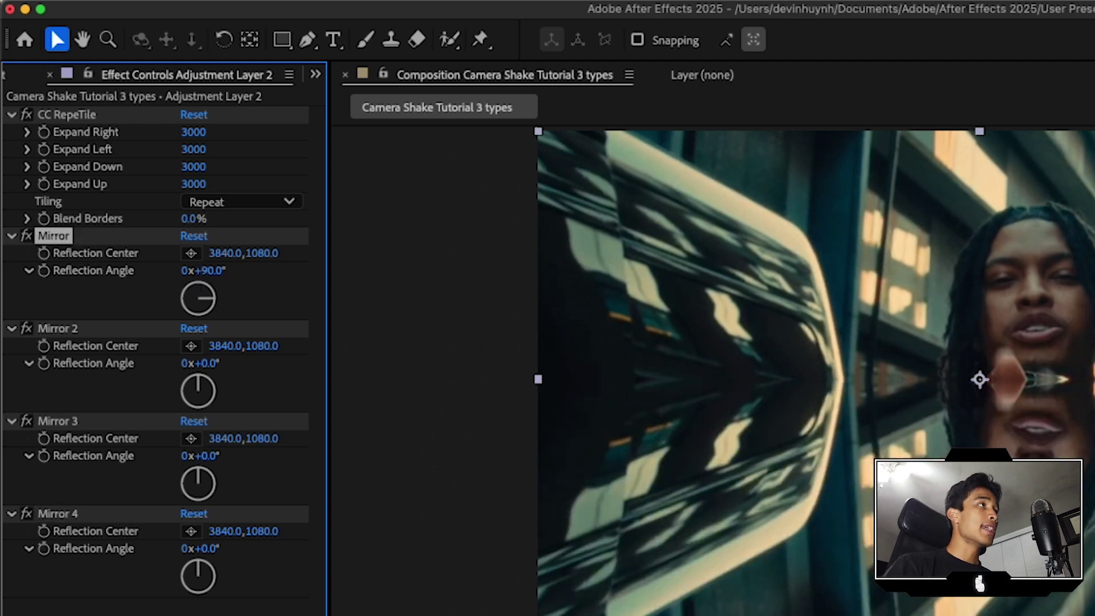
type("270")
key("Return")
left_click(207, 457)
type("180")
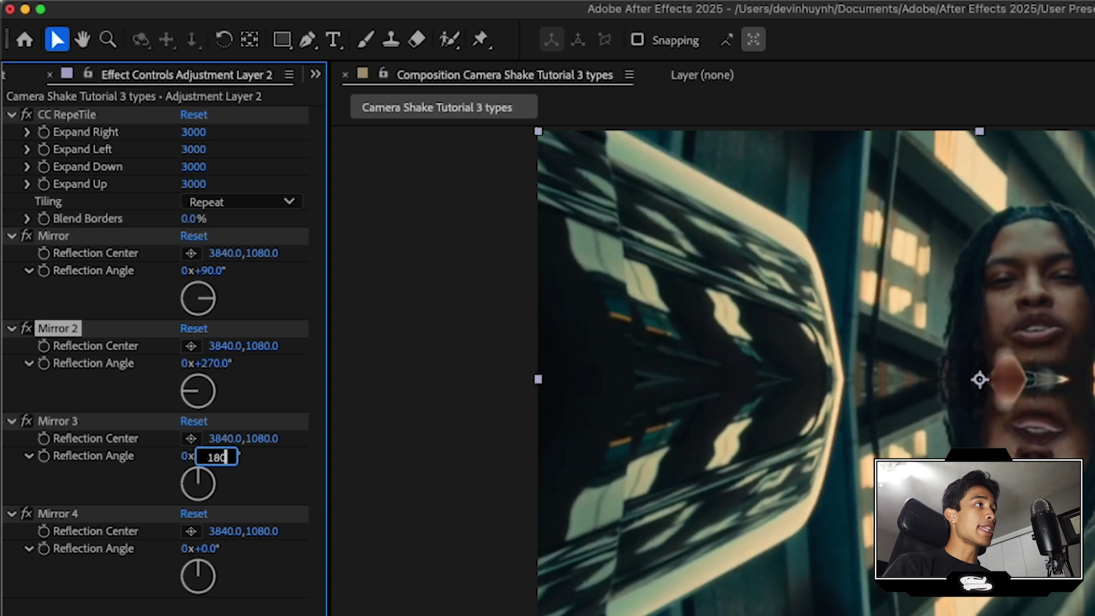
key("Return")
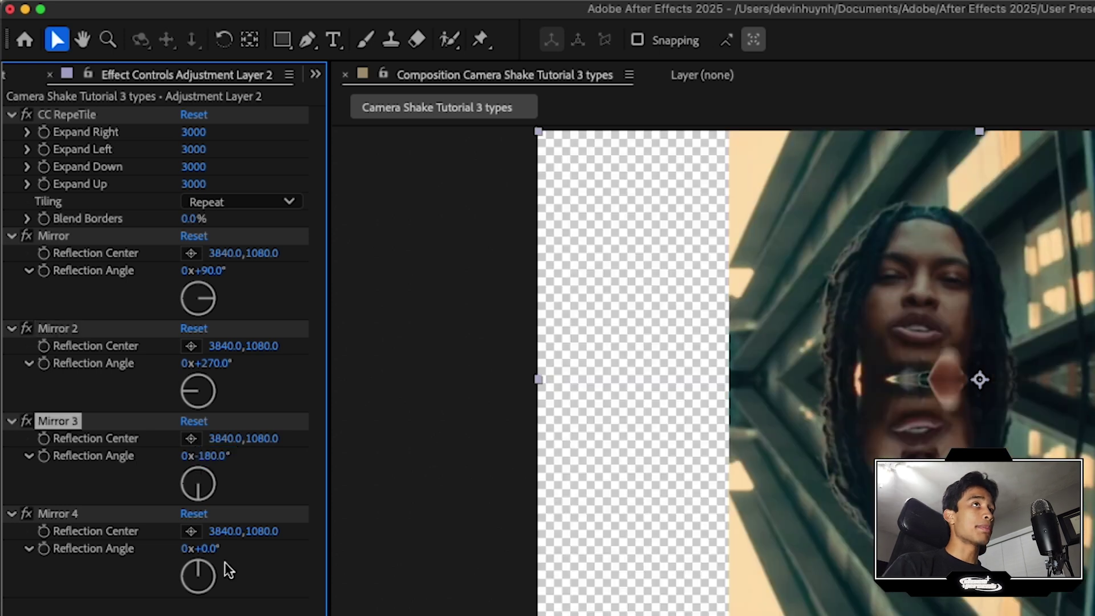
- Set the vertical Reflection Center value of the first Mirror effect to 2180 and of Mirror 2 to -12
left_click(346, 357)
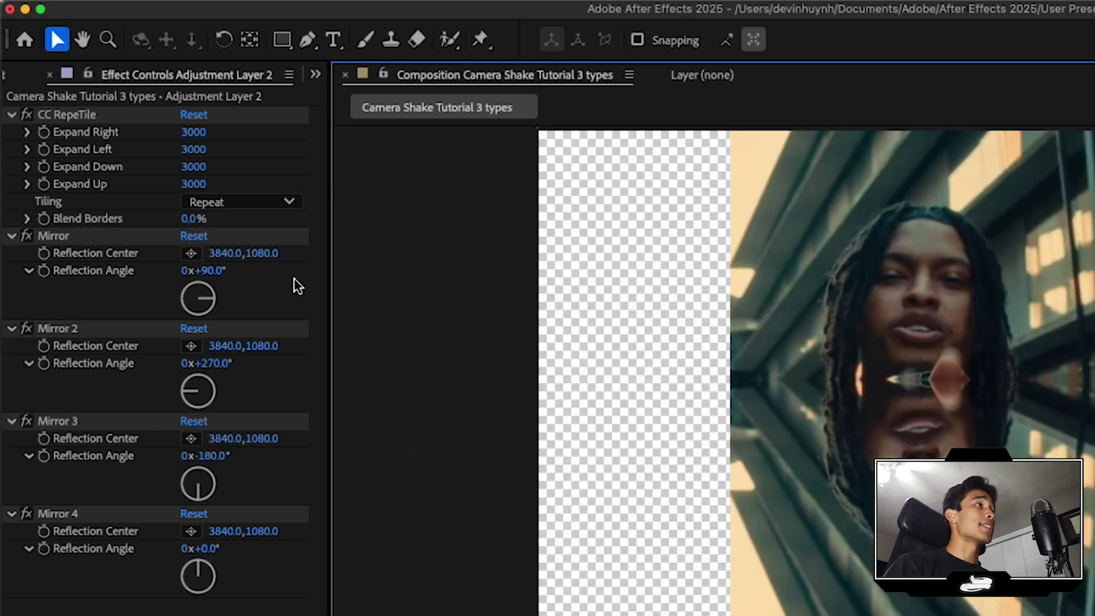
left_click(268, 253)
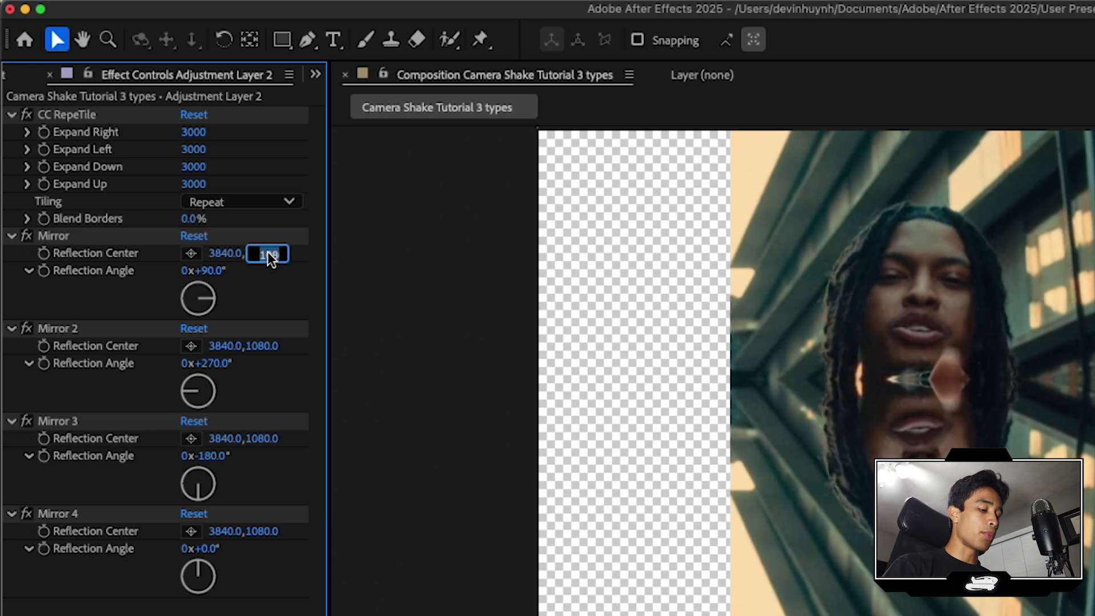
type("218")
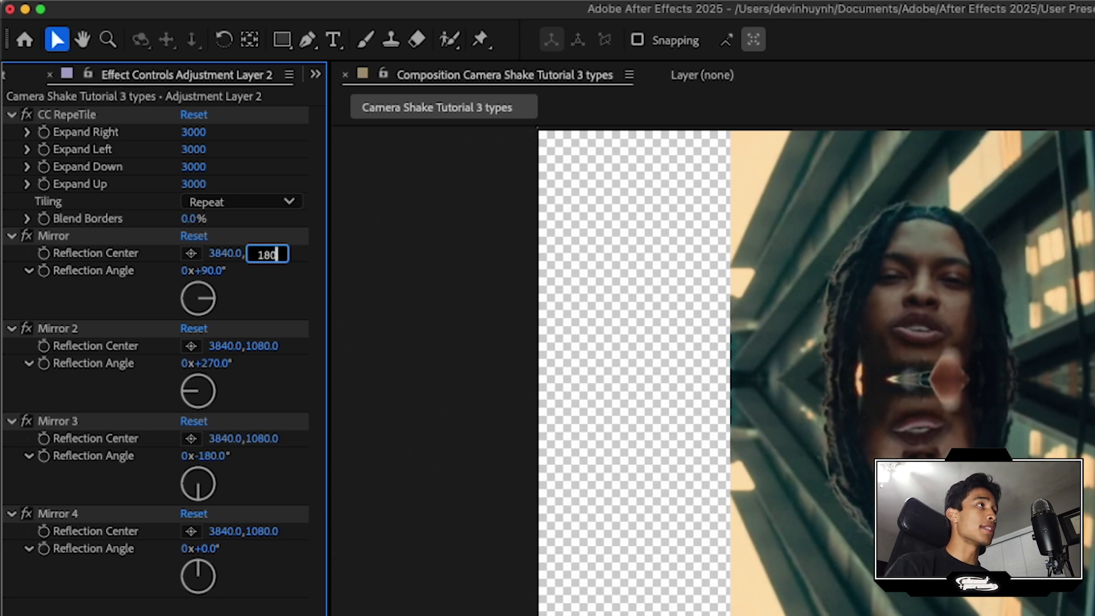
type("0")
key("Return")
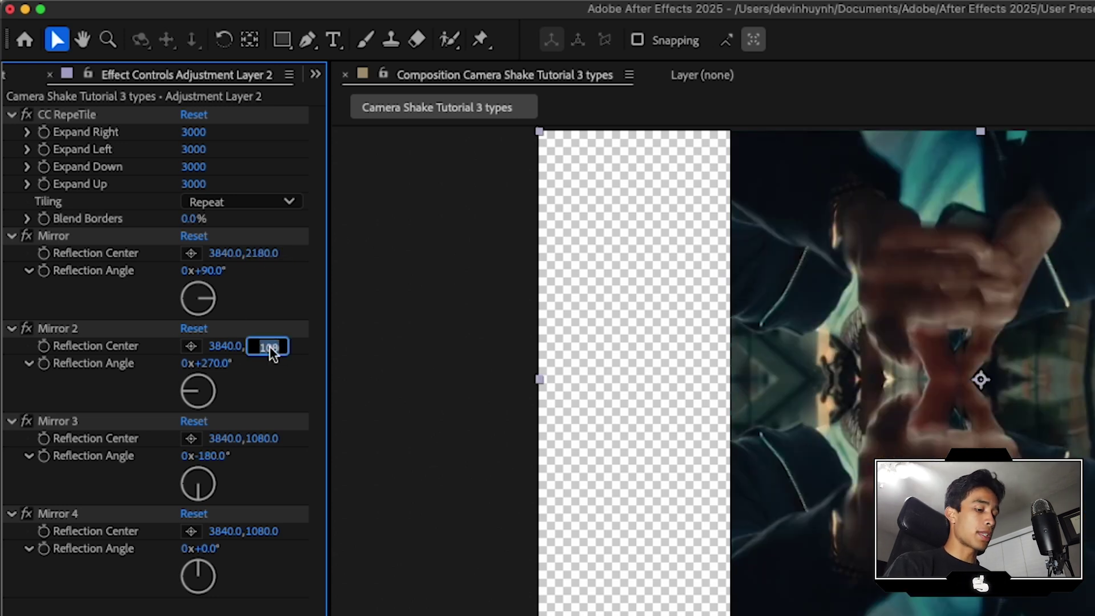
type("-12")
key("Return")
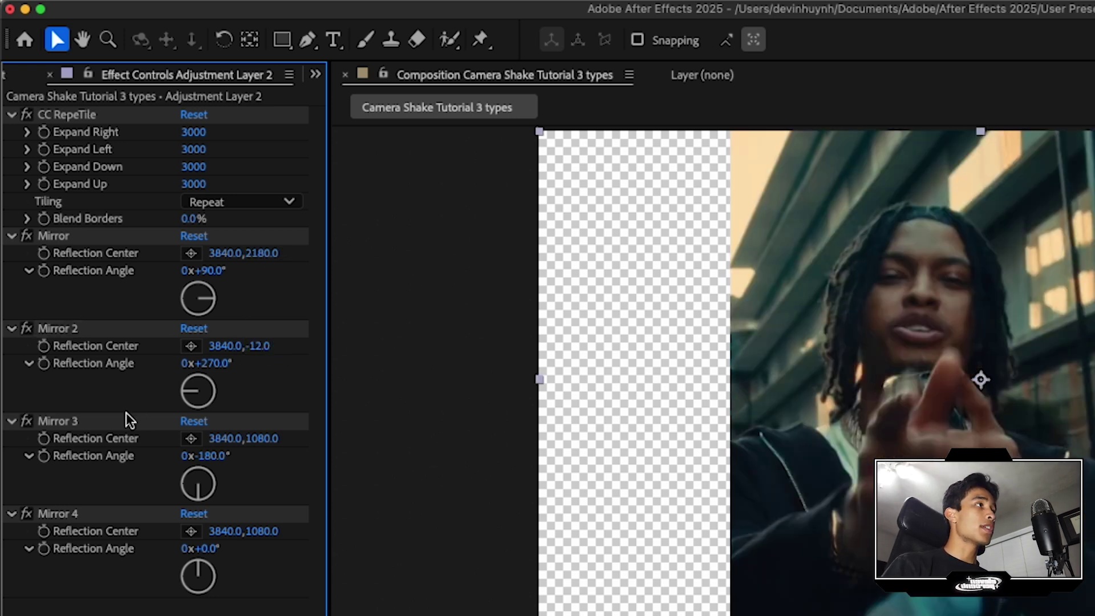
- Set the horizontal Reflection Center value of Mirror 3 to -6
left_click(235, 438)
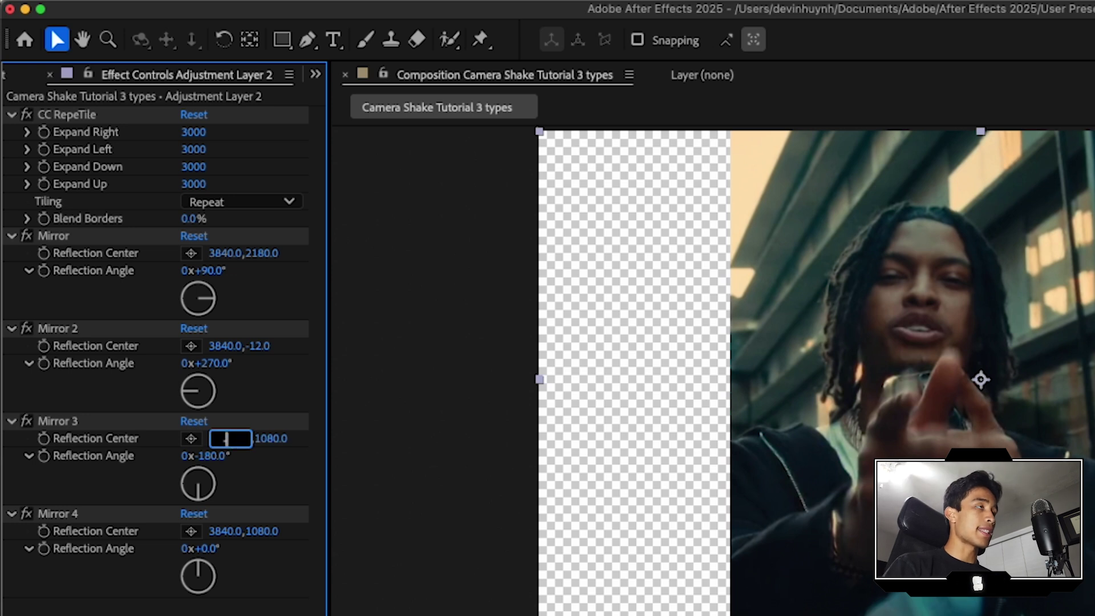
type("-6")
key("Return")
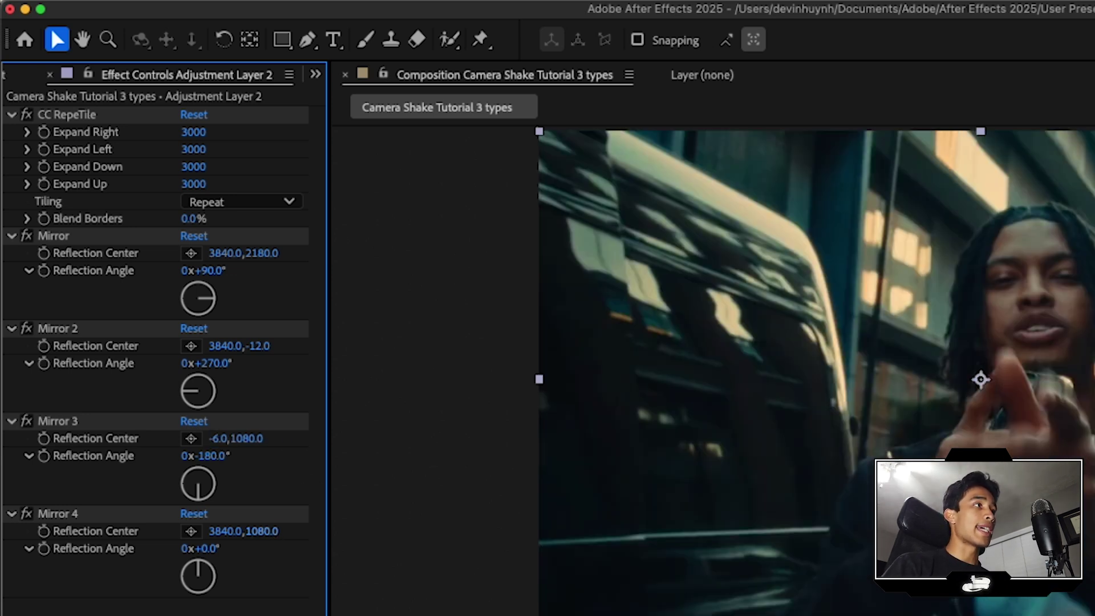
left_click(297, 613)
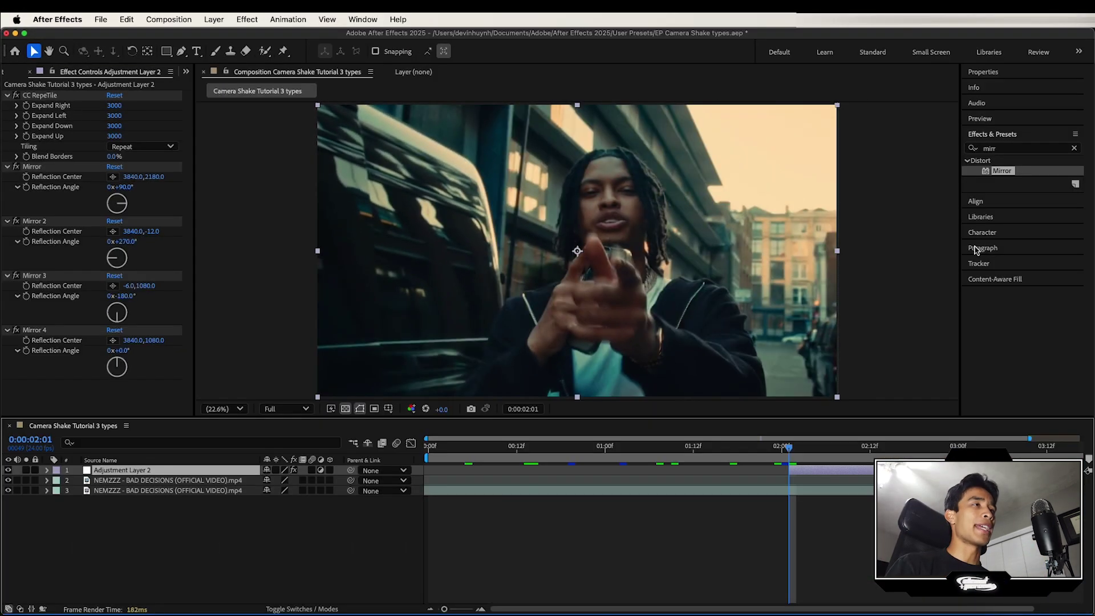
- Search the effects for "trans" and apply the Distort Transform effect to the adjustment layer
left_click(1004, 149)
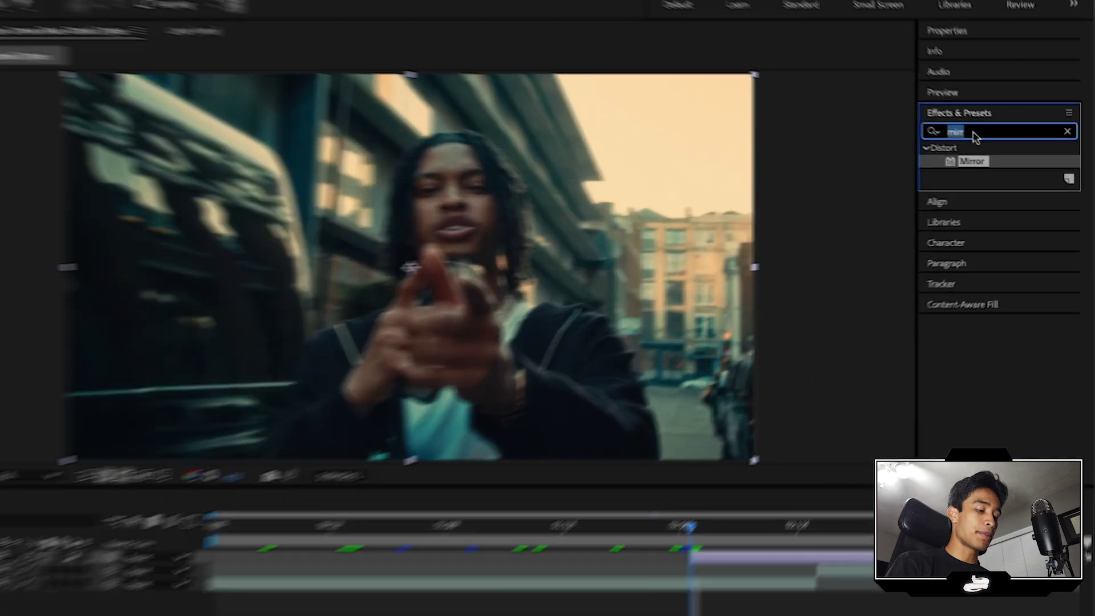
type("tras")
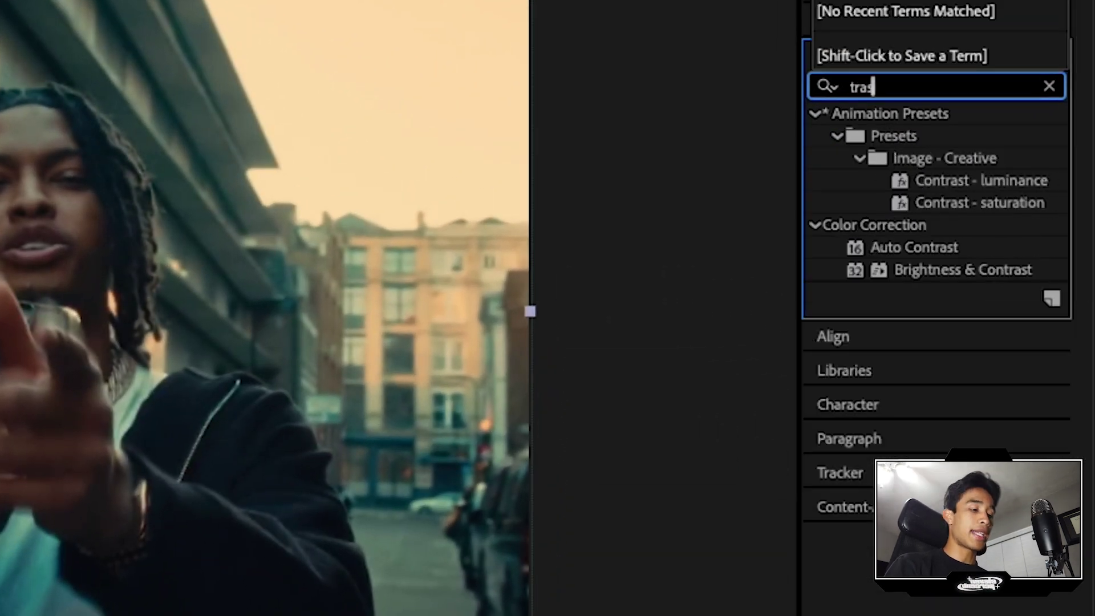
key("BackSpace")
type("ns")
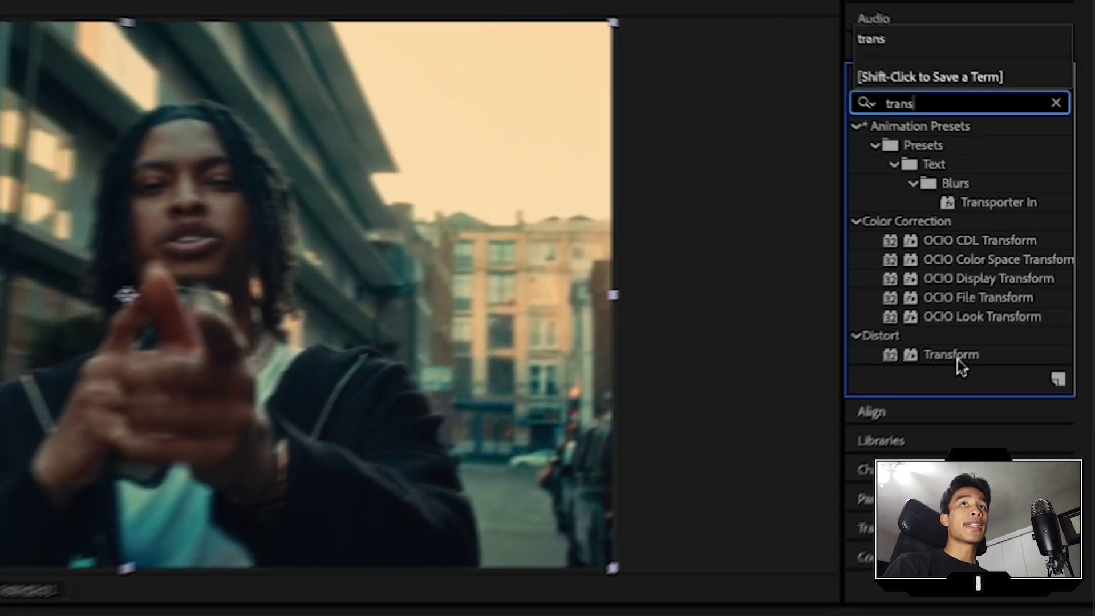
double_click(926, 381)
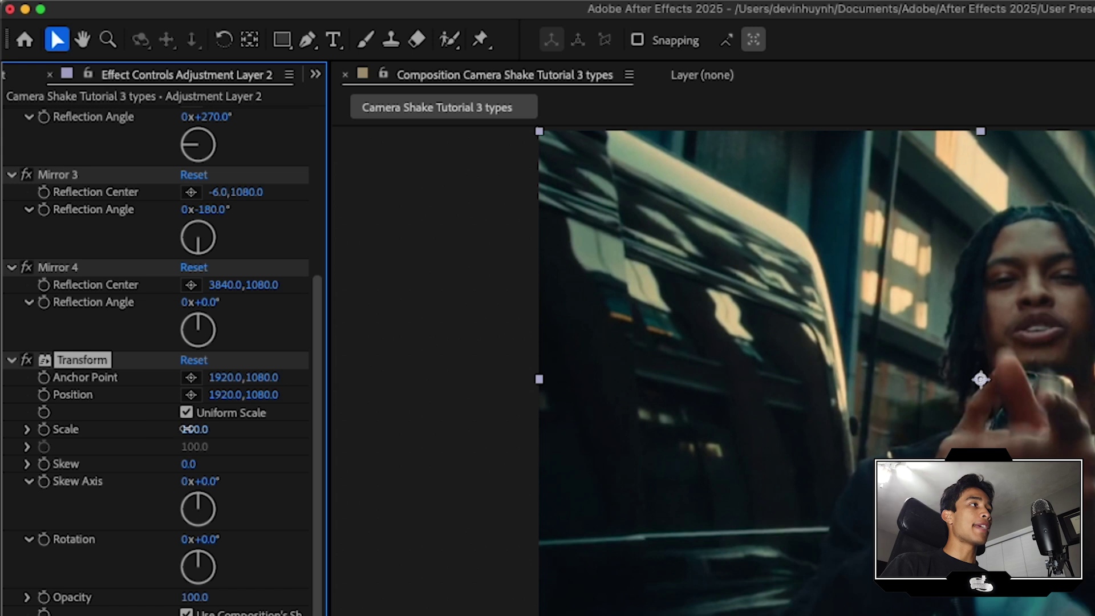
- Try the Transform effect's scale at 17 and 51 to check the mirrored edges, and undo the scaling
left_click_drag(115, 280, 71, 283)
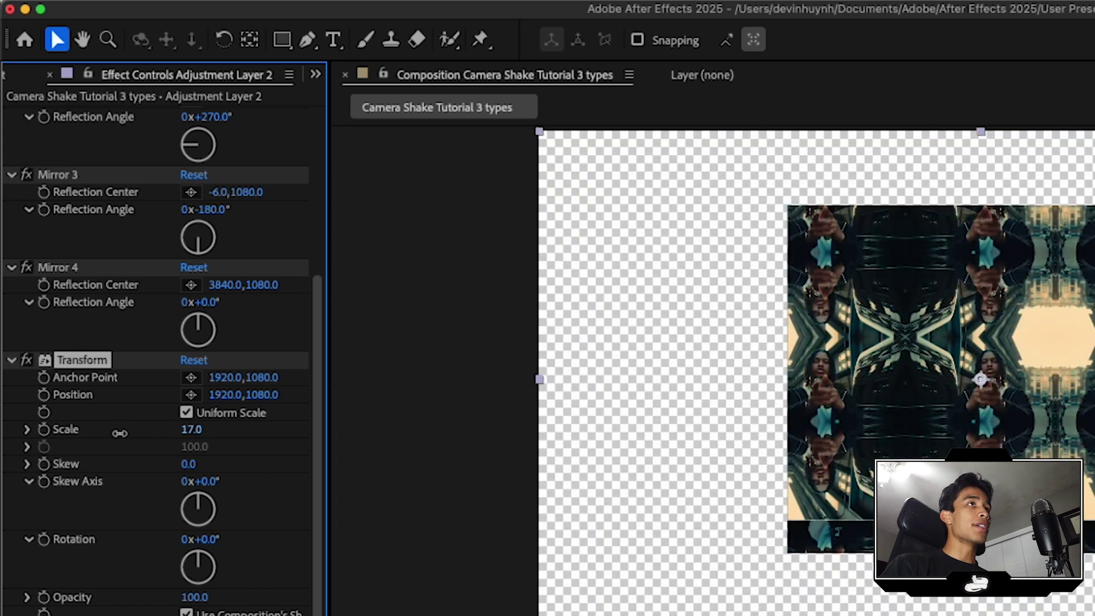
left_click_drag(120, 433, 161, 441)
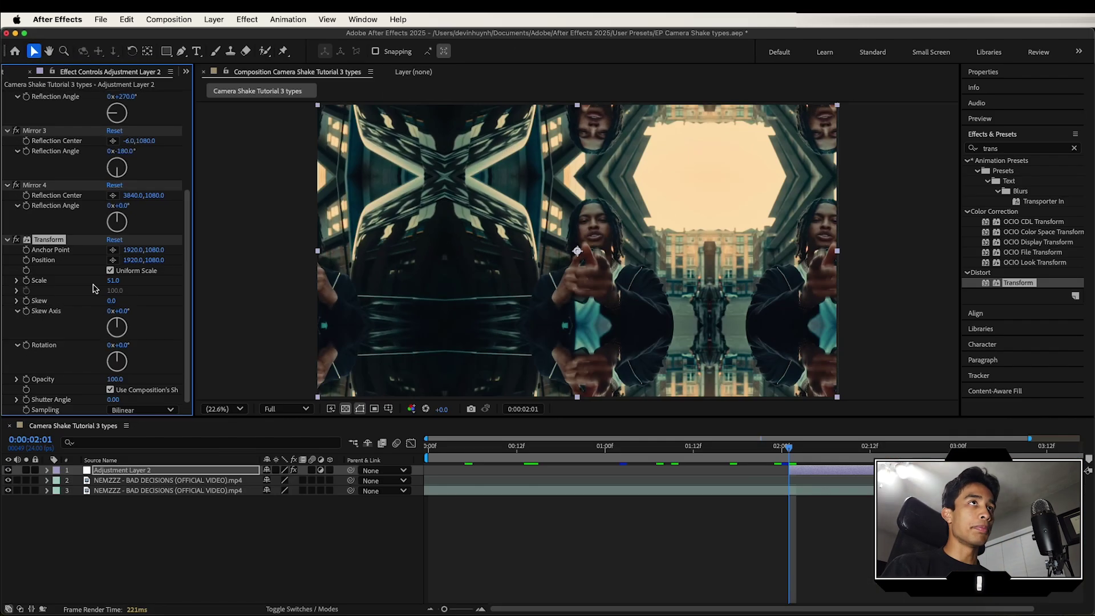
key("super+z")
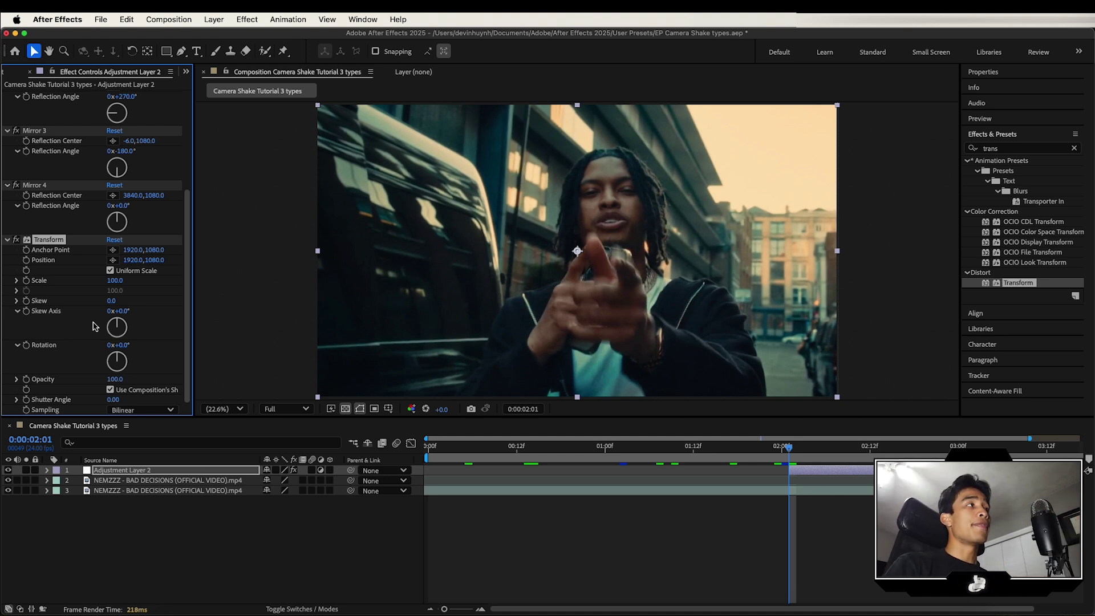
- Save the CC RepeTile and four Mirror effects as an animation preset named EP_MirrorEdges.ffx in the User Presets folder
scroll(36, 195, "up", 5)
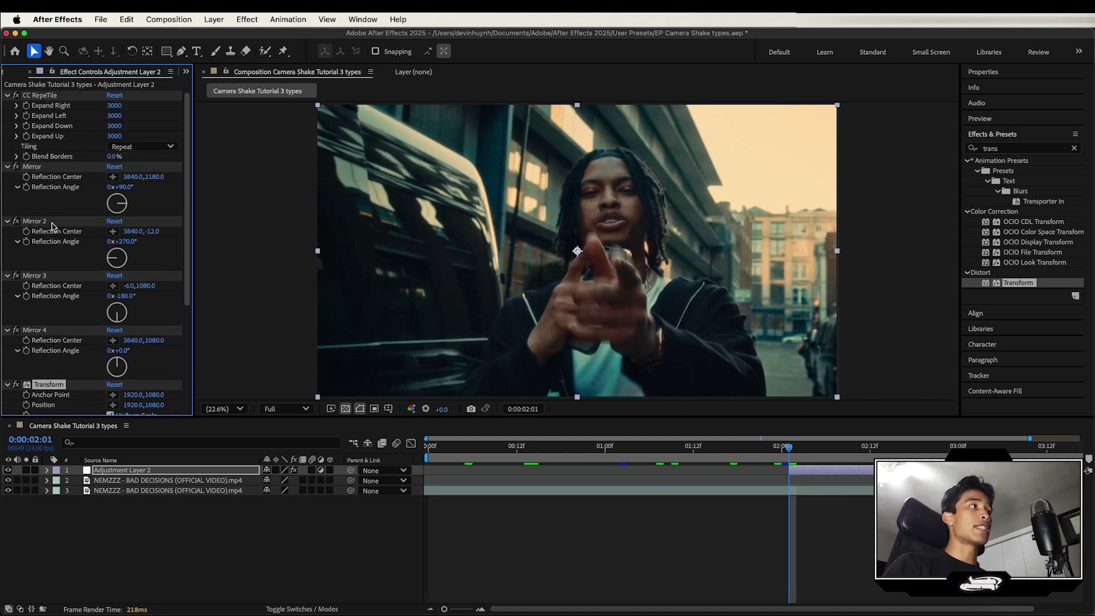
left_click(41, 96, "shift")
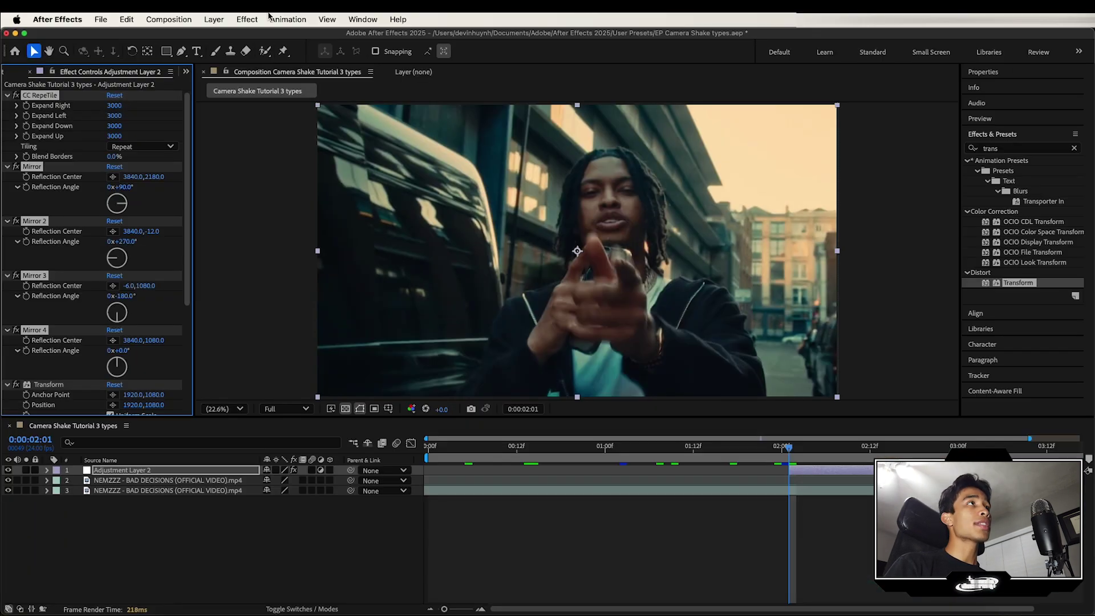
left_click(287, 20)
mouse_move(304, 64)
left_click(311, 37)
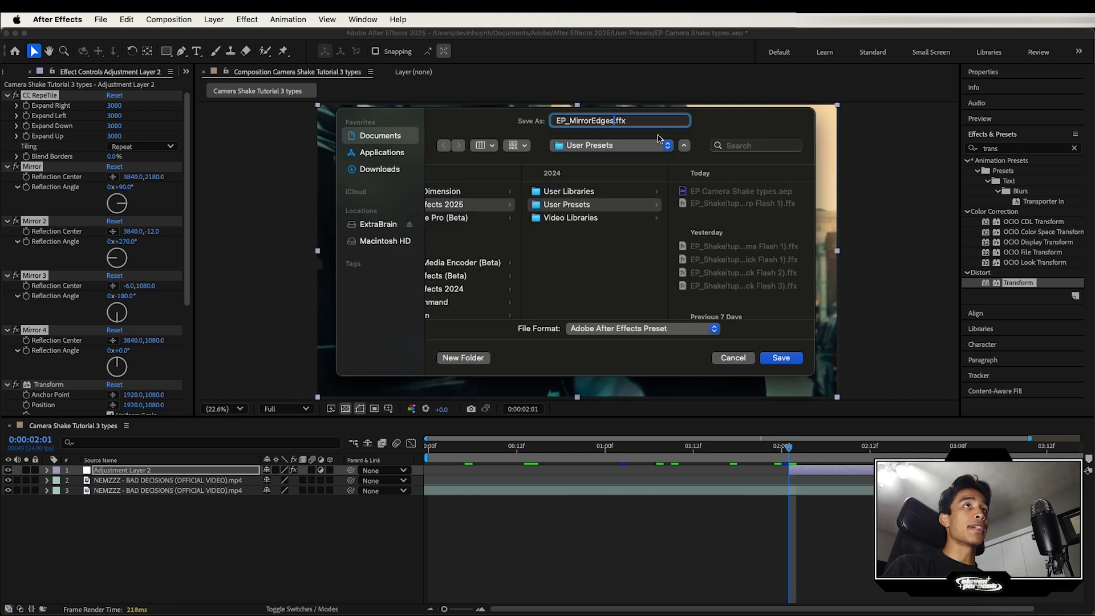
left_click(781, 358)
- Search the effects and presets for "mirr" to locate the saved EP_MirrorEdges preset
double_click(1017, 147)
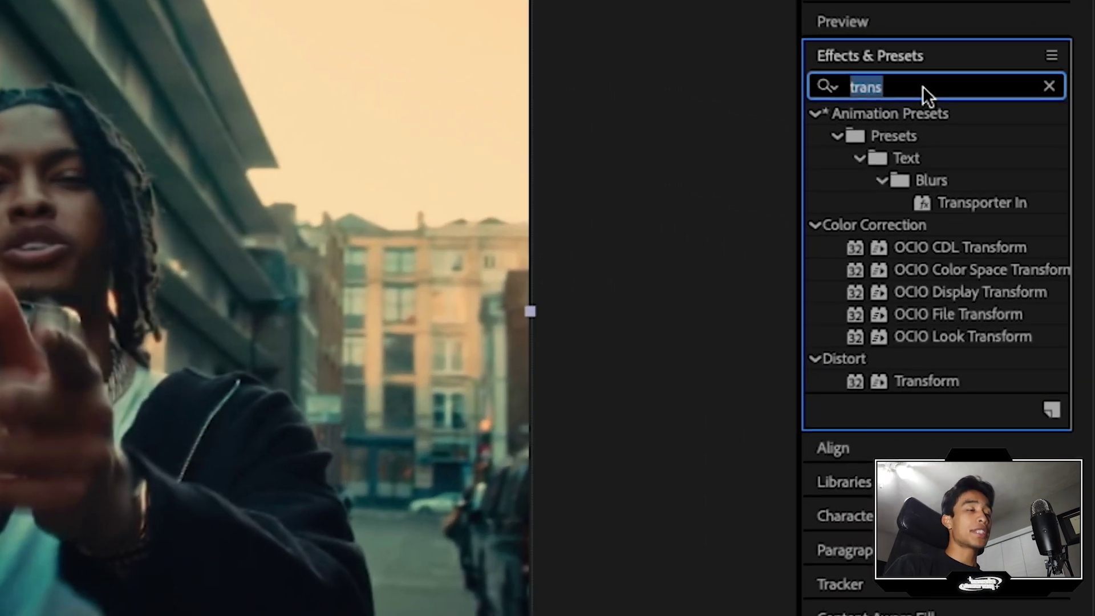
type("mirr")
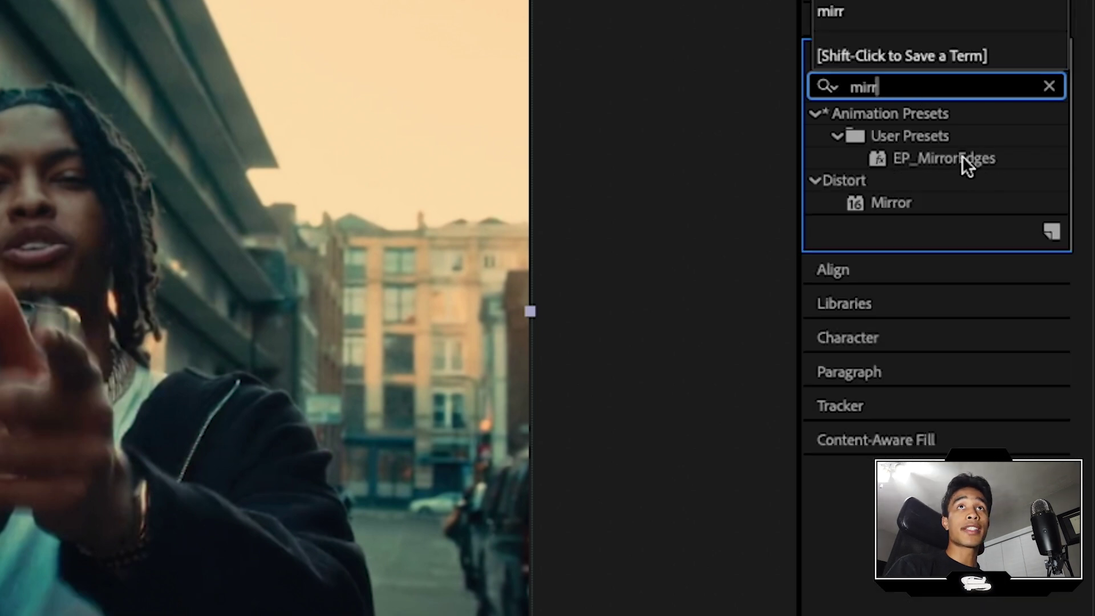
left_click_drag(963, 156, 645, 326)
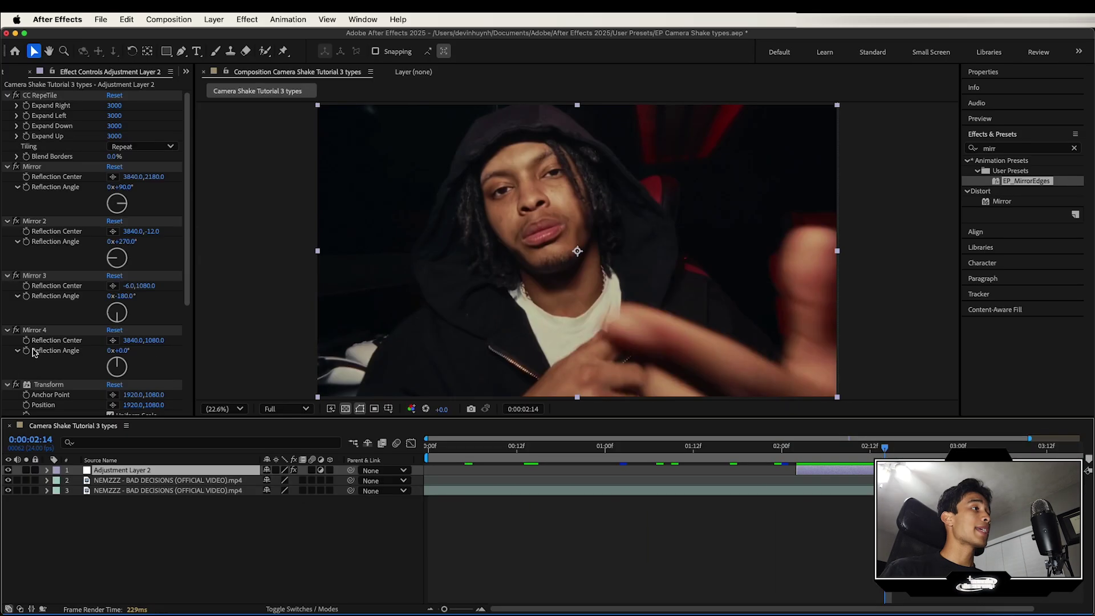
scroll(41, 363, "down", 5)
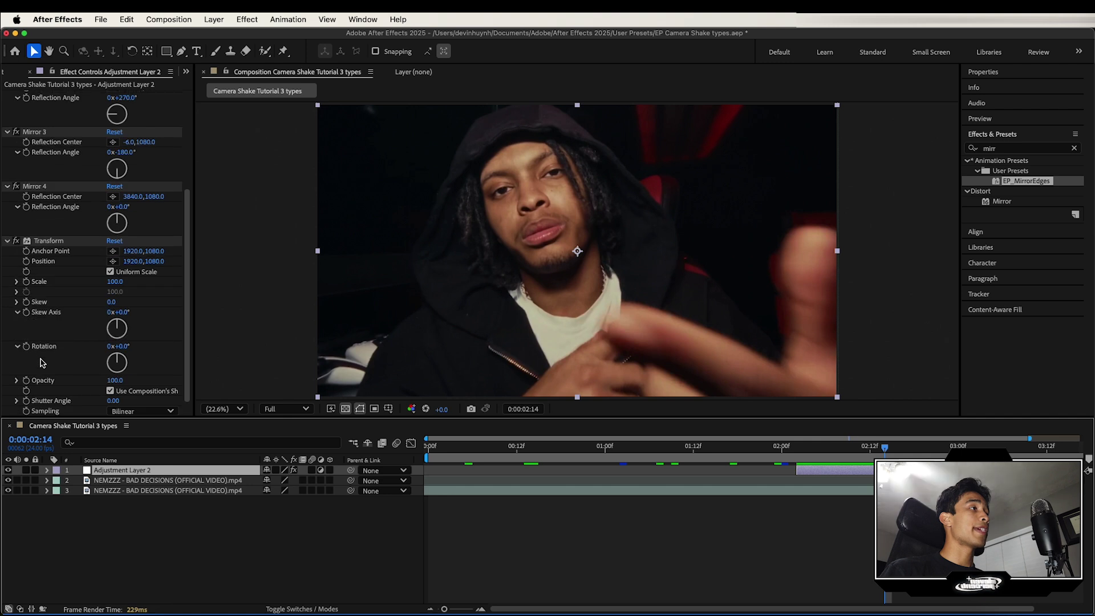
- Keyframe the Transform effect's scale at 100 at the adjustment layer's start and at 0:00:03:02
left_click(821, 454)
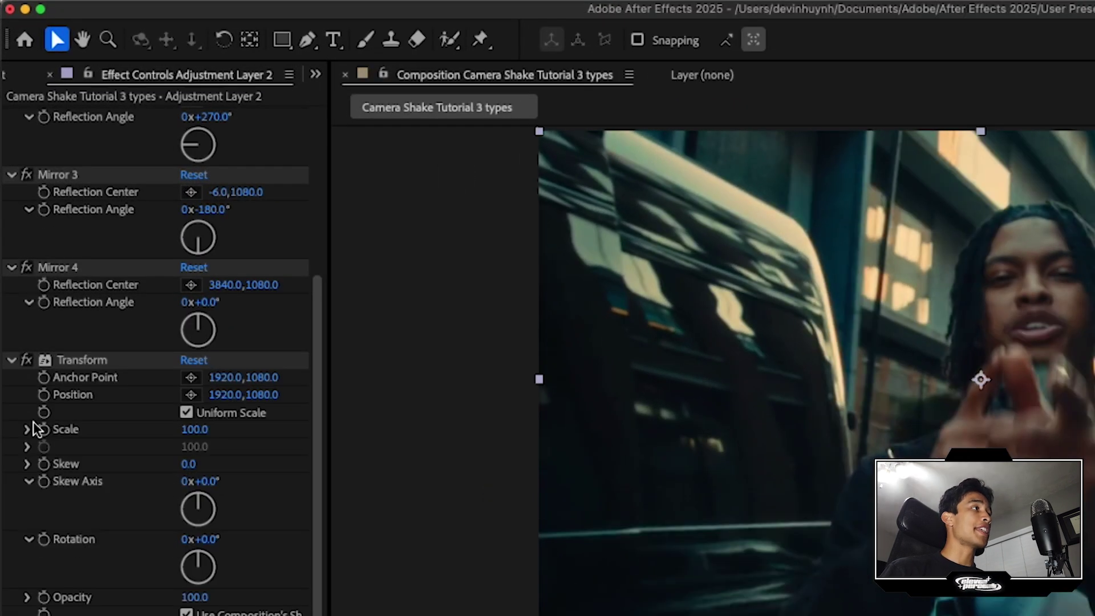
left_click(40, 426)
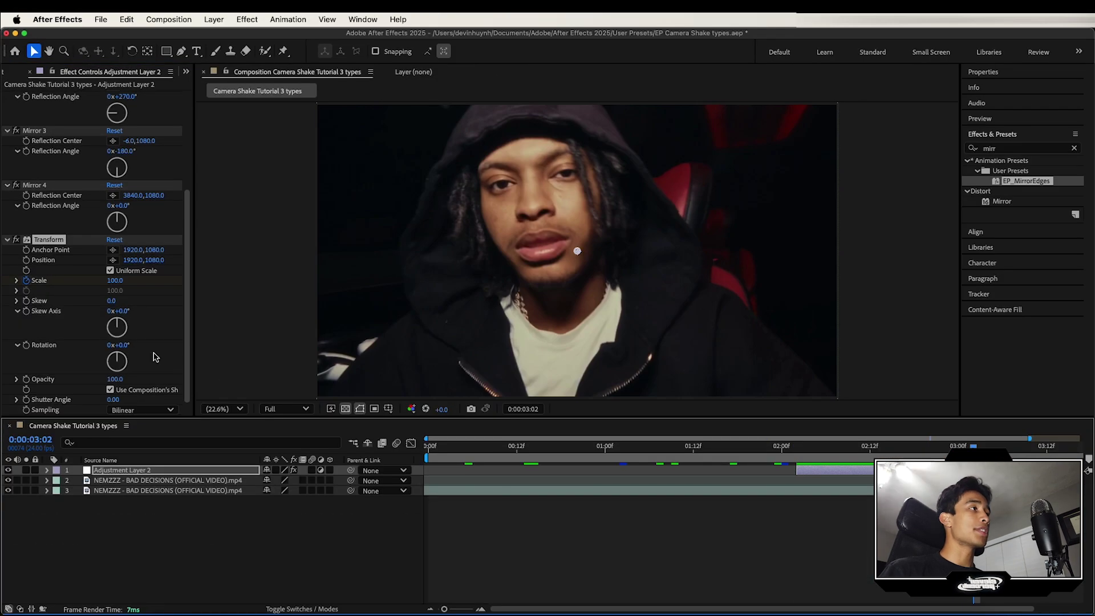
left_click(140, 471)
key("i")
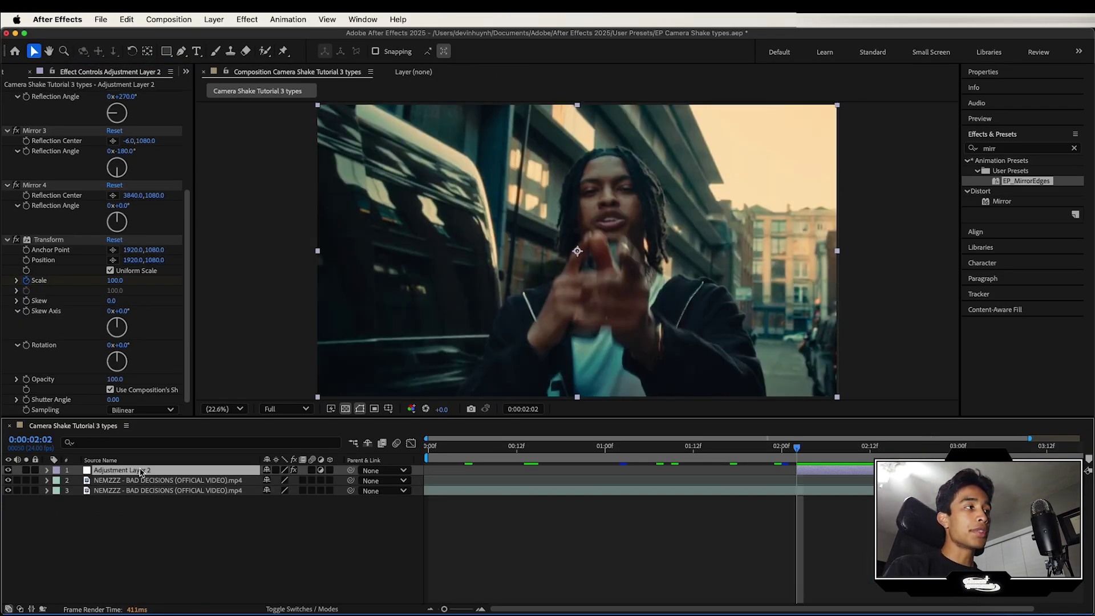
key("u")
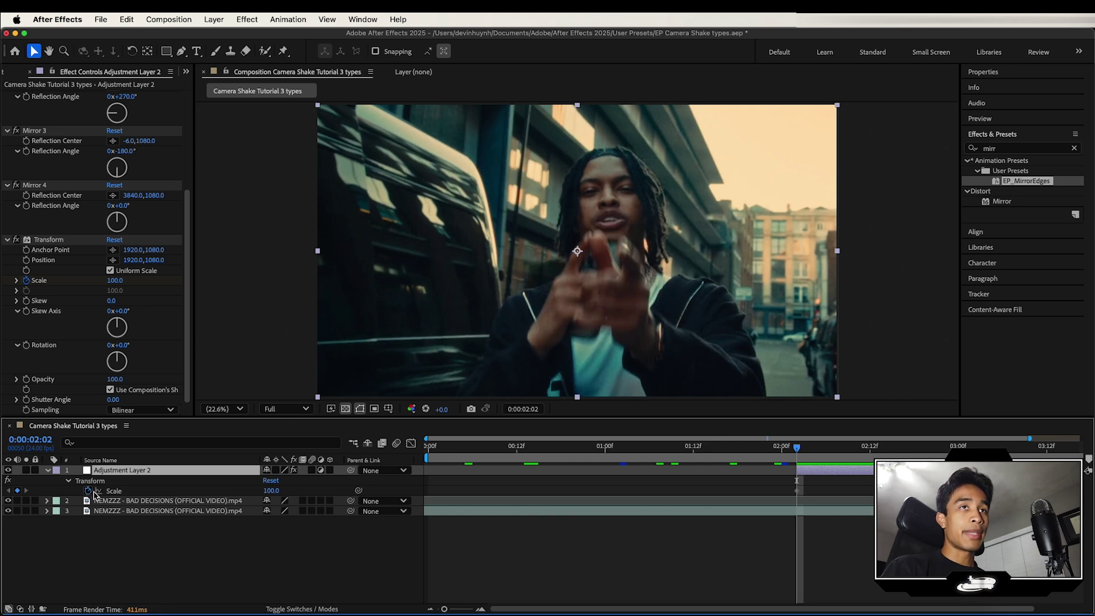
key("space")
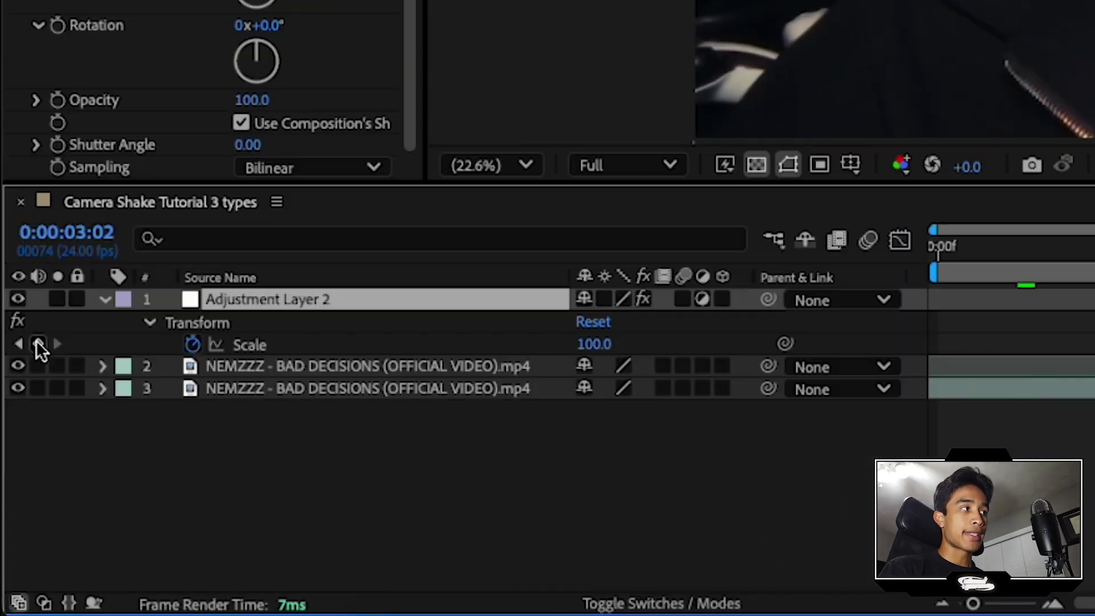
left_click(17, 491)
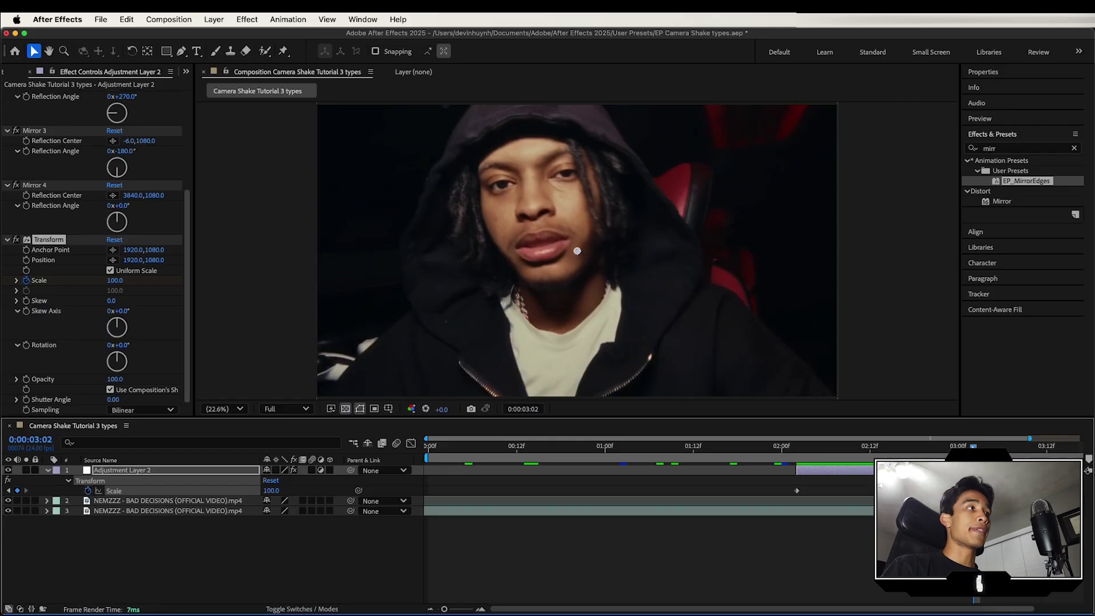
- Set the Transform scale to 80 at 0:00:02:14 and apply Easy Ease to the three Scale keyframes in the graph editor
left_click_drag(972, 447, 884, 447)
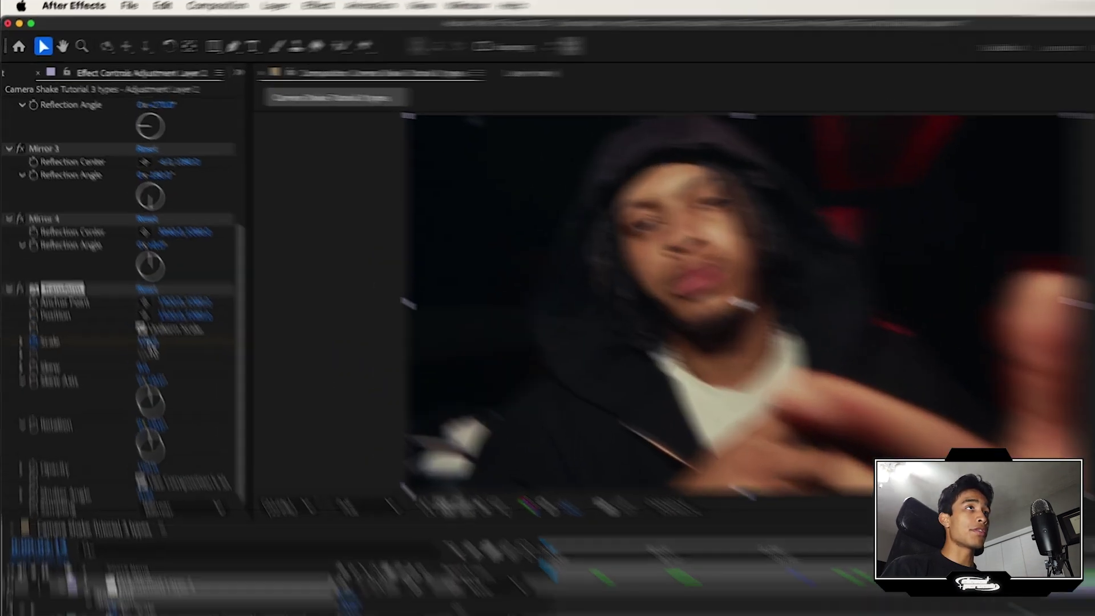
left_click_drag(115, 280, 101, 280)
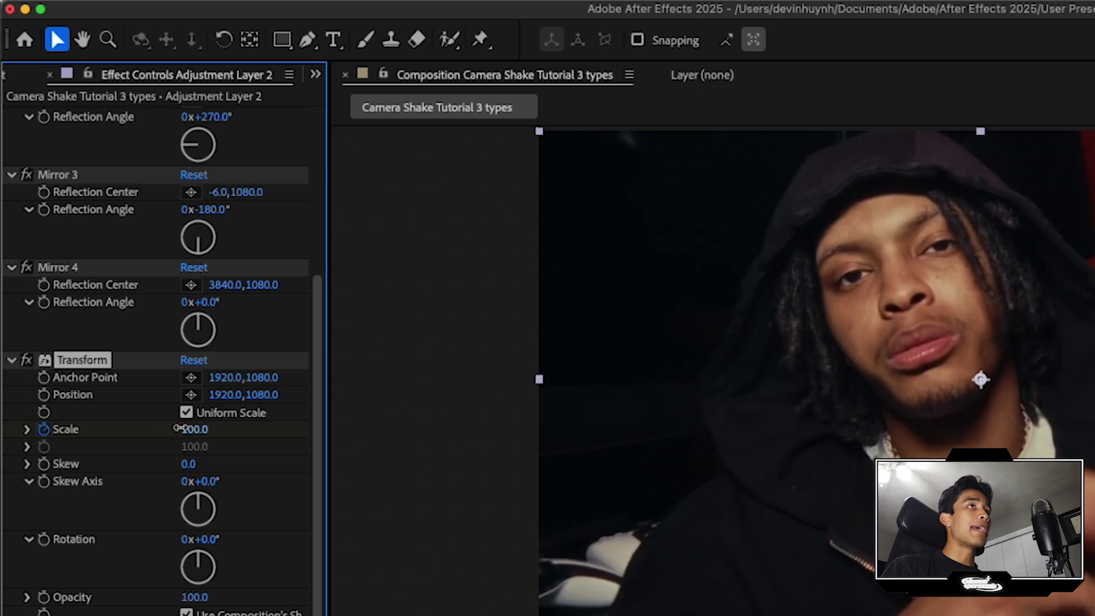
left_click_drag(173, 429, 176, 430)
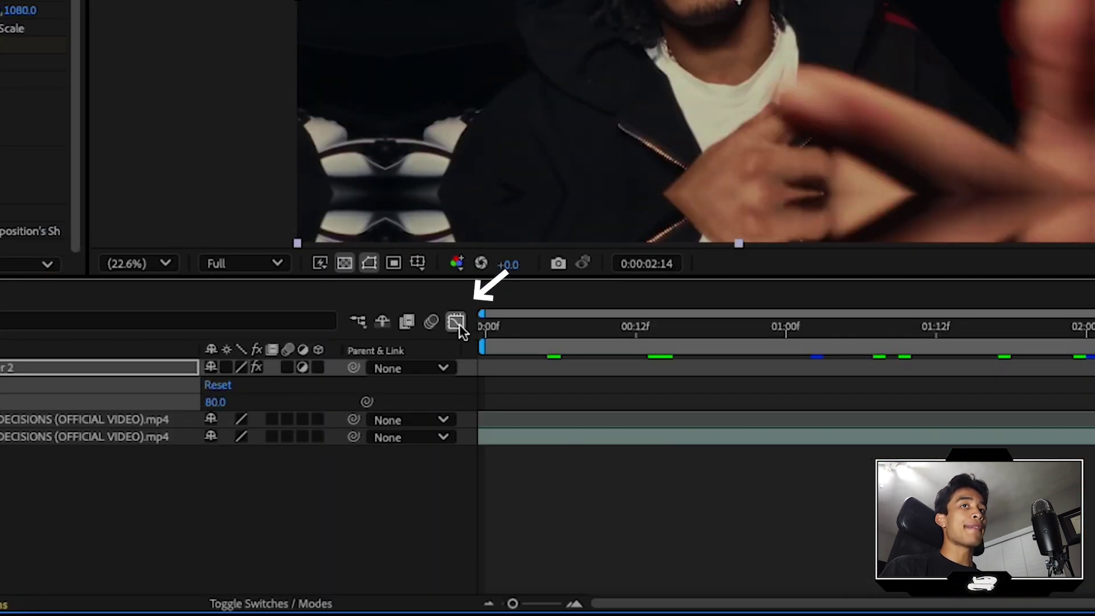
left_click(456, 322)
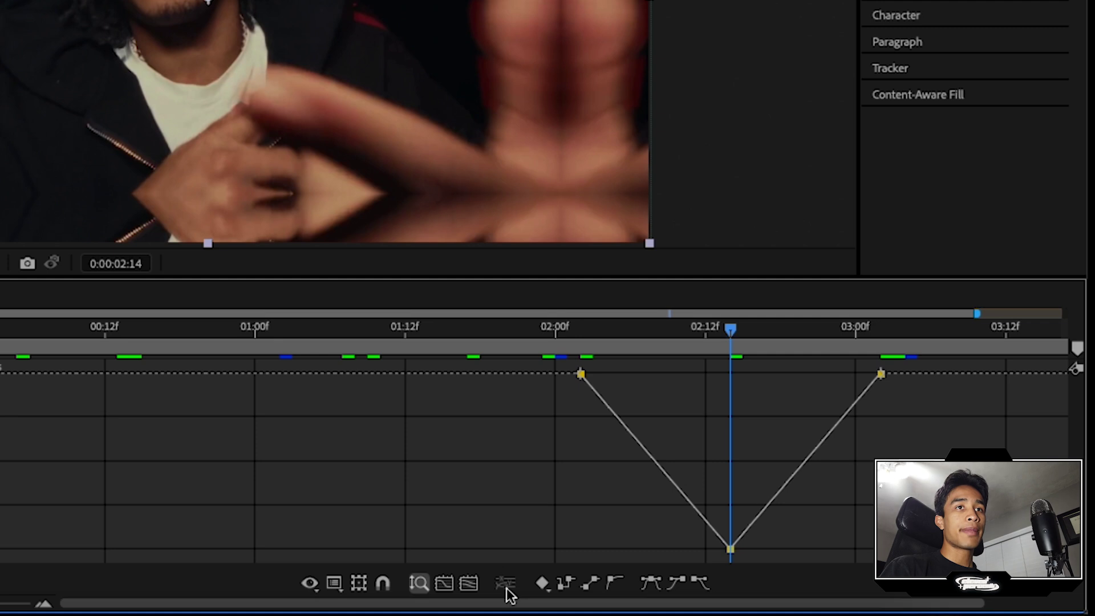
left_click(651, 583)
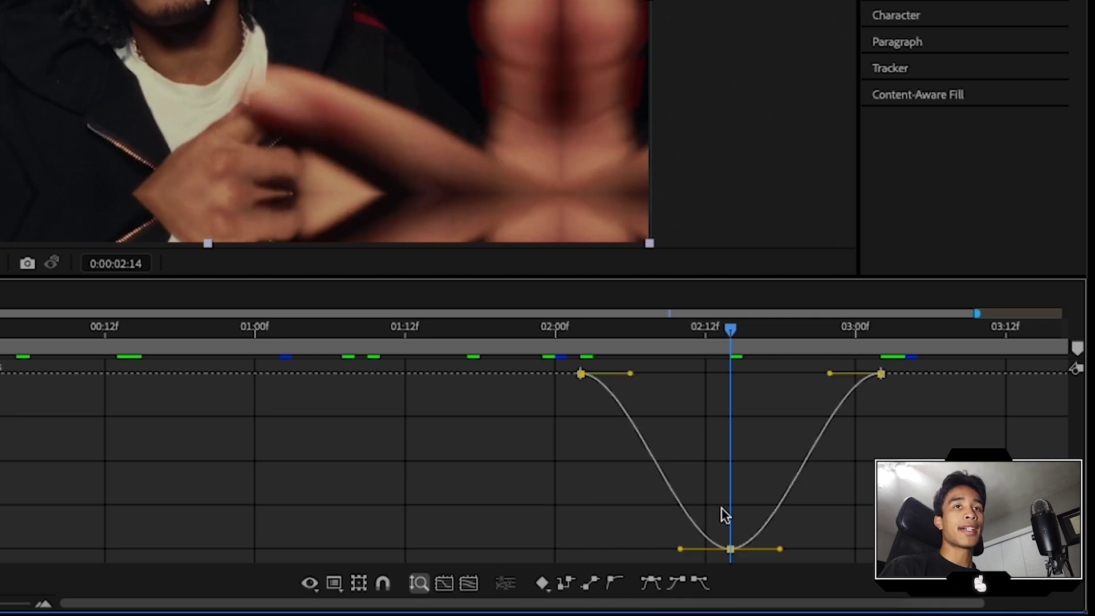
- Lengthen the inward easing handles of the first and last Scale keyframes and adjust the middle keyframe's incoming handle for a smooth, symmetric dip
left_click(569, 357)
left_click(580, 374)
left_click_drag(630, 373, 683, 374)
left_click(878, 373)
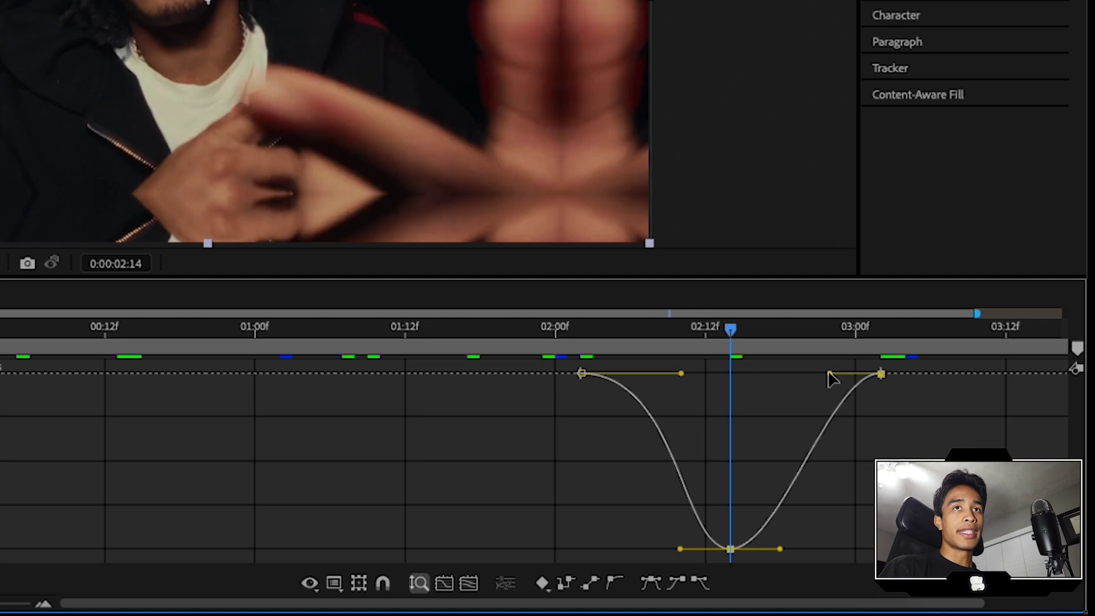
left_click_drag(830, 373, 777, 373)
left_click(622, 540)
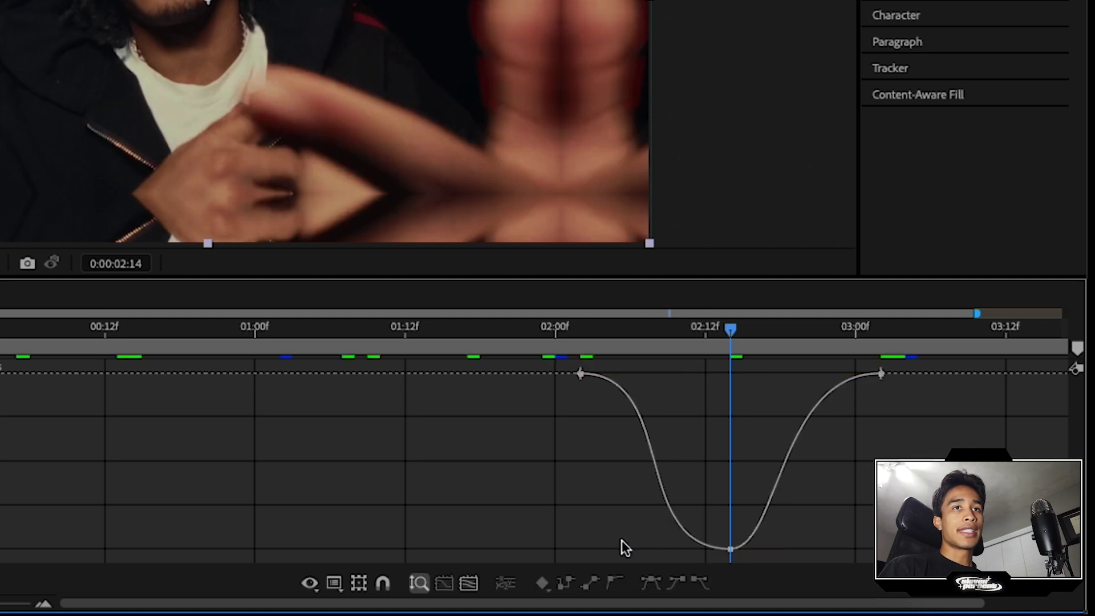
left_click(731, 548)
left_click_drag(629, 549, 667, 548)
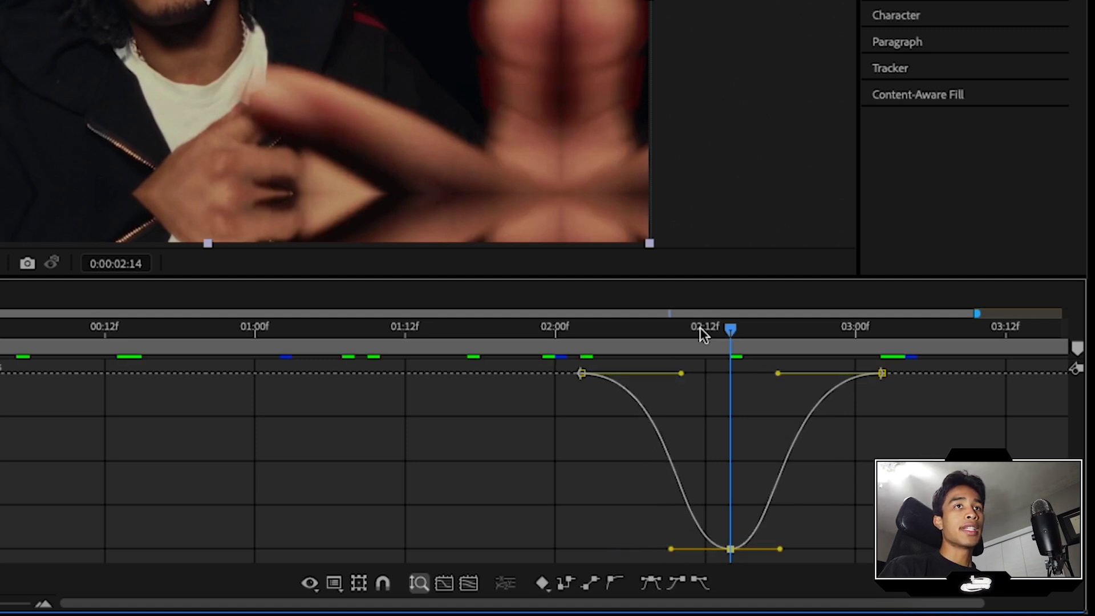
- Add Scale keyframes at 0:00:02:07 and 0:00:02:21, raise both above 100 in the graph, and preview the bounce
left_click_drag(699, 327, 632, 331)
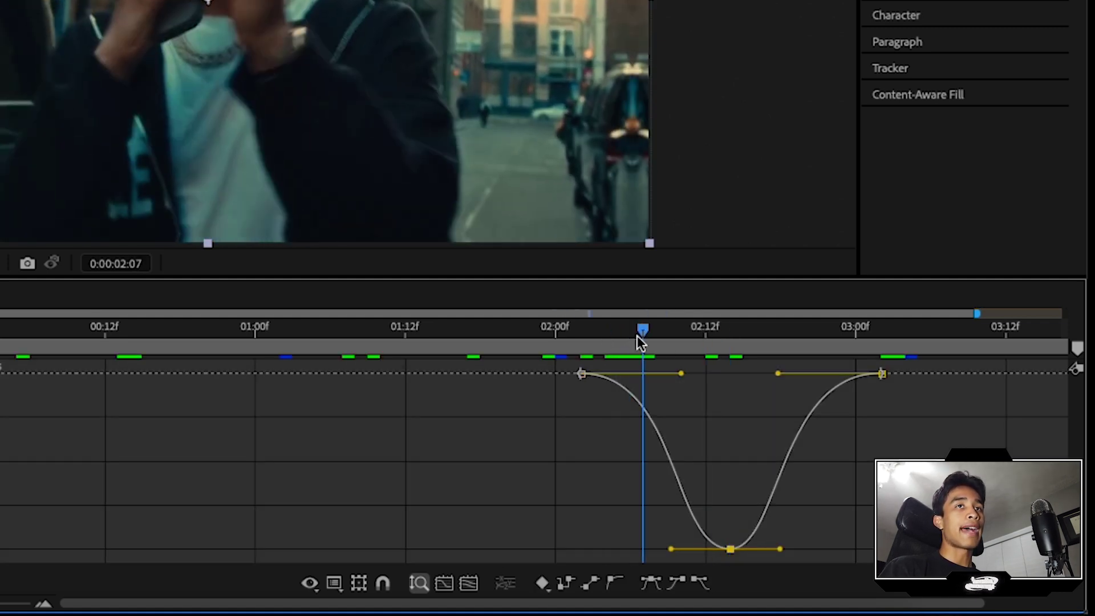
left_click_drag(638, 339, 643, 338)
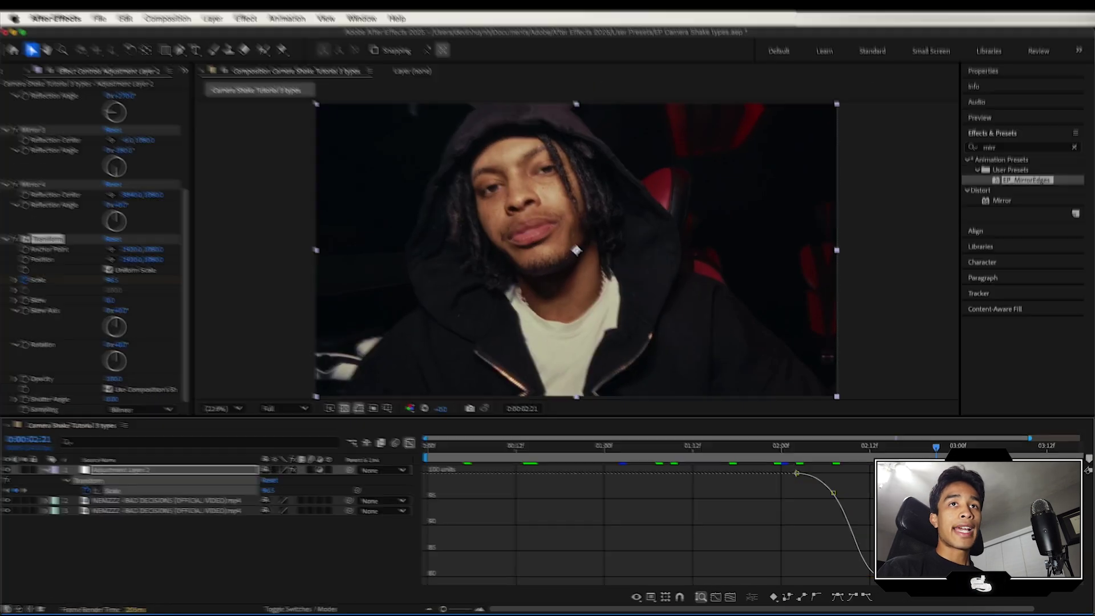
left_click_drag(964, 500, 808, 489)
left_click_drag(676, 351, 662, 291)
left_click_drag(661, 340, 665, 318)
left_click_drag(891, 255, 603, 253)
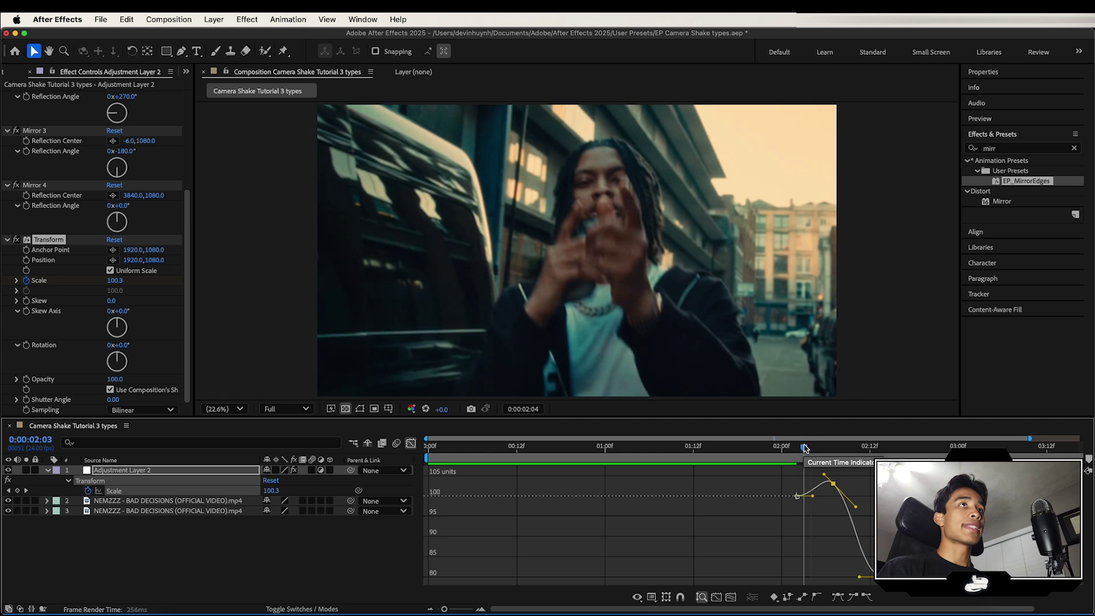
key("space")
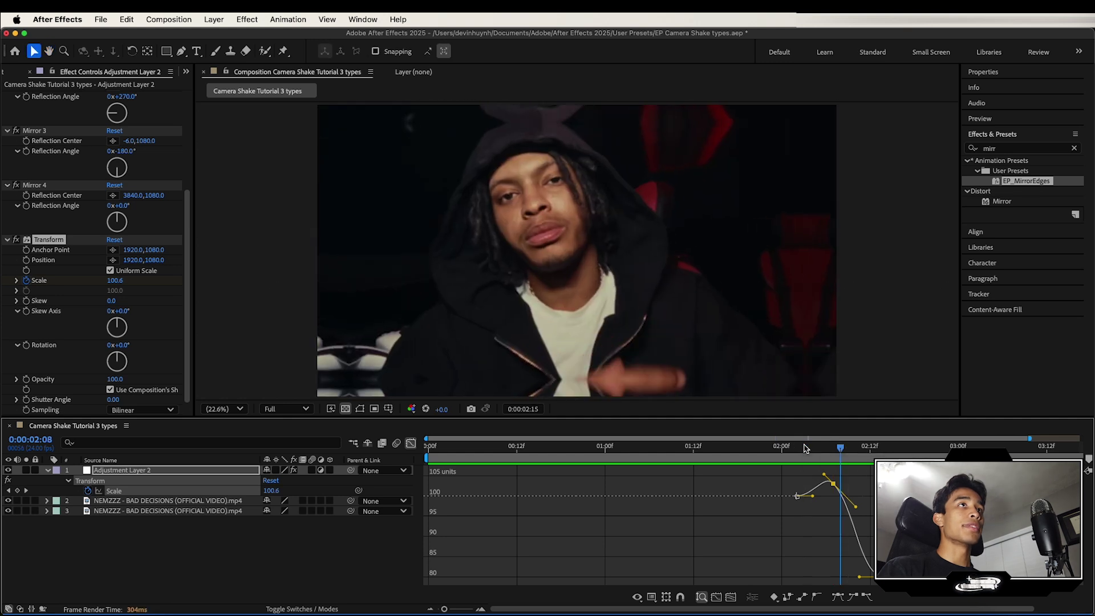
key("space")
left_click_drag(804, 448, 774, 453)
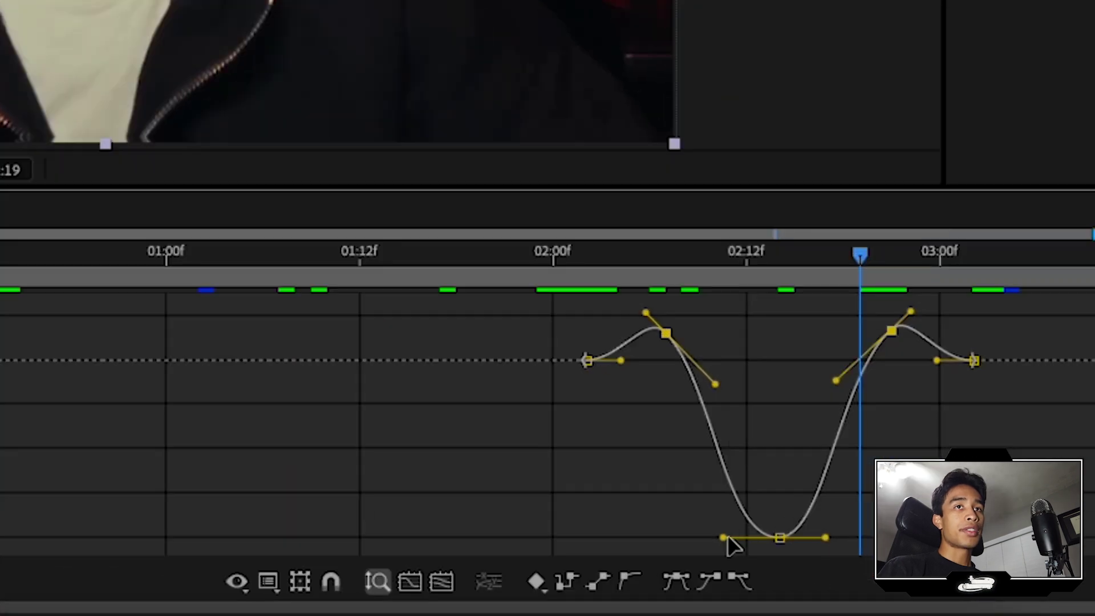
- Lengthen both easing handles of the middle Scale keyframe to widen the dip, and preview the transition
left_click_drag(724, 537, 694, 537)
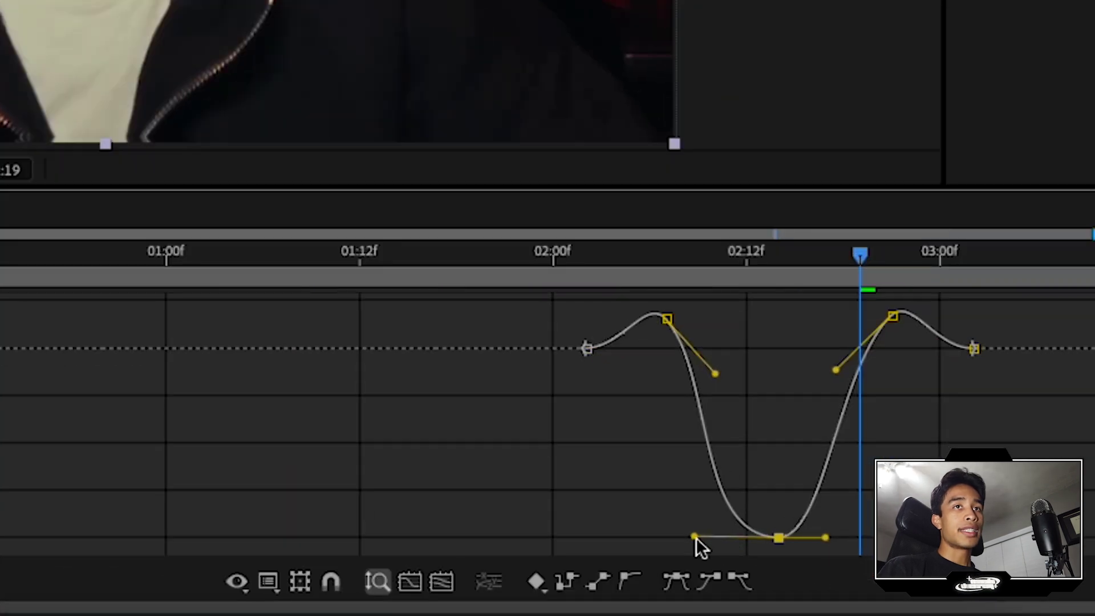
left_click_drag(824, 537, 862, 538)
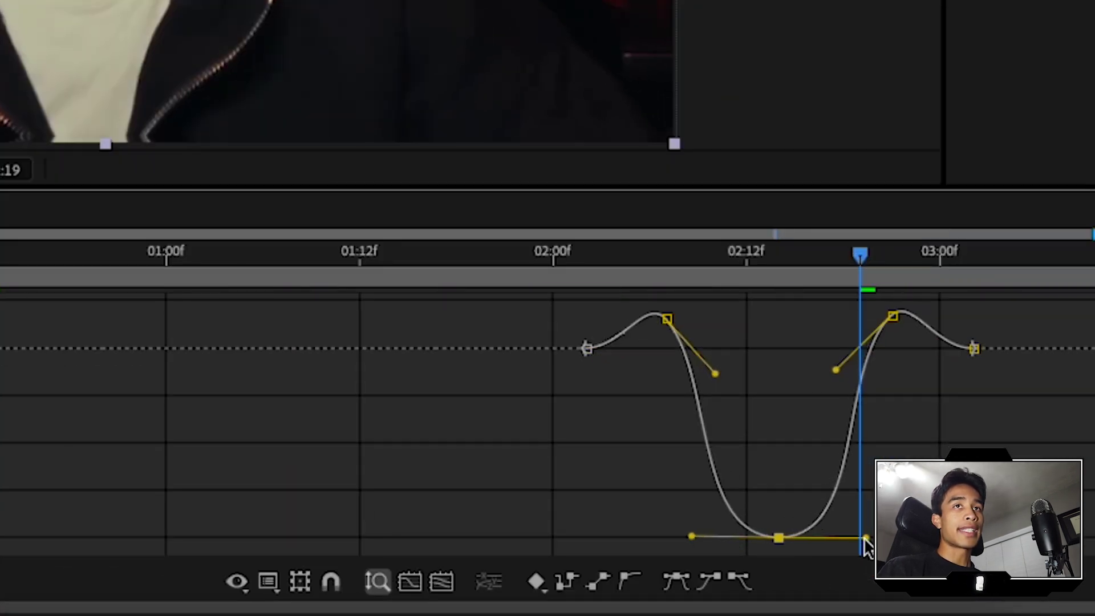
left_click_drag(861, 245, 645, 245)
key("space")
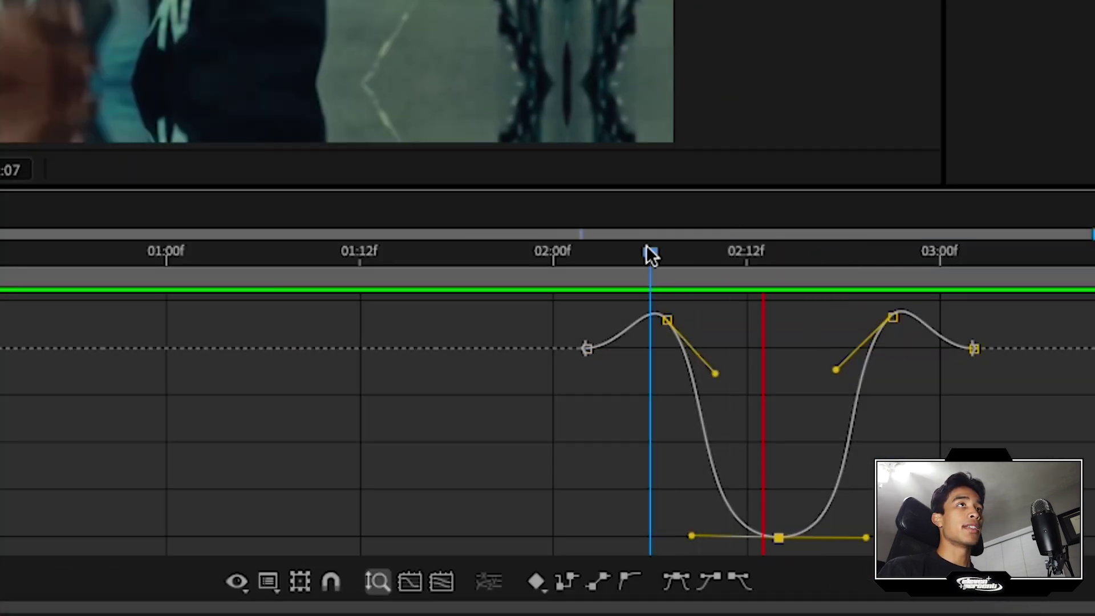
left_click(584, 263)
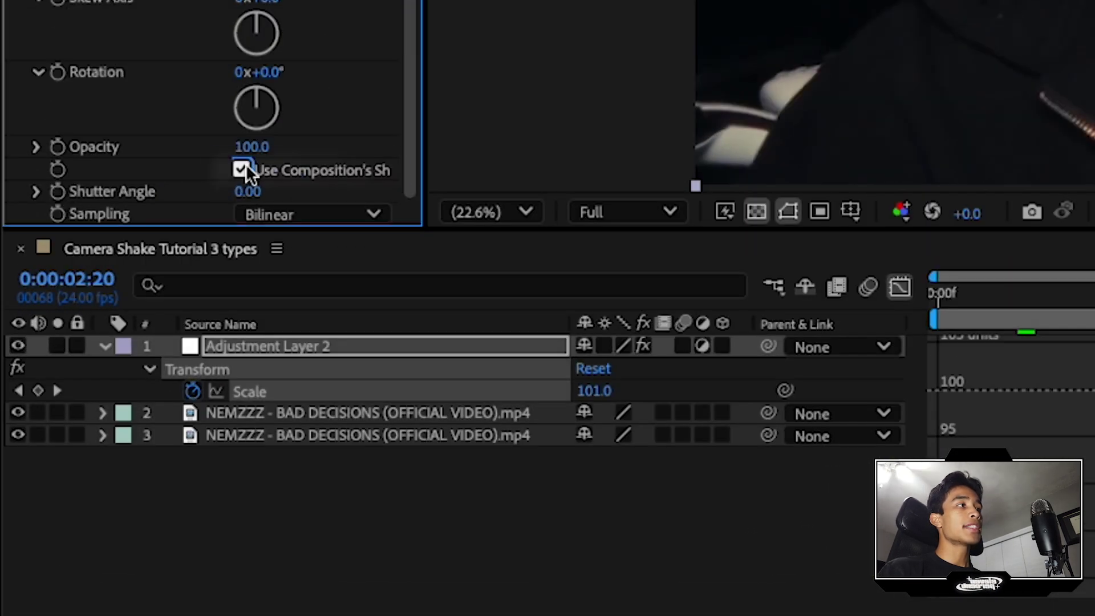
- Turn off the Transform effect's Use Composition's Shutter Angle option, set the shutter angle to 360, and preview the motion blur from the layer view
left_click(111, 388)
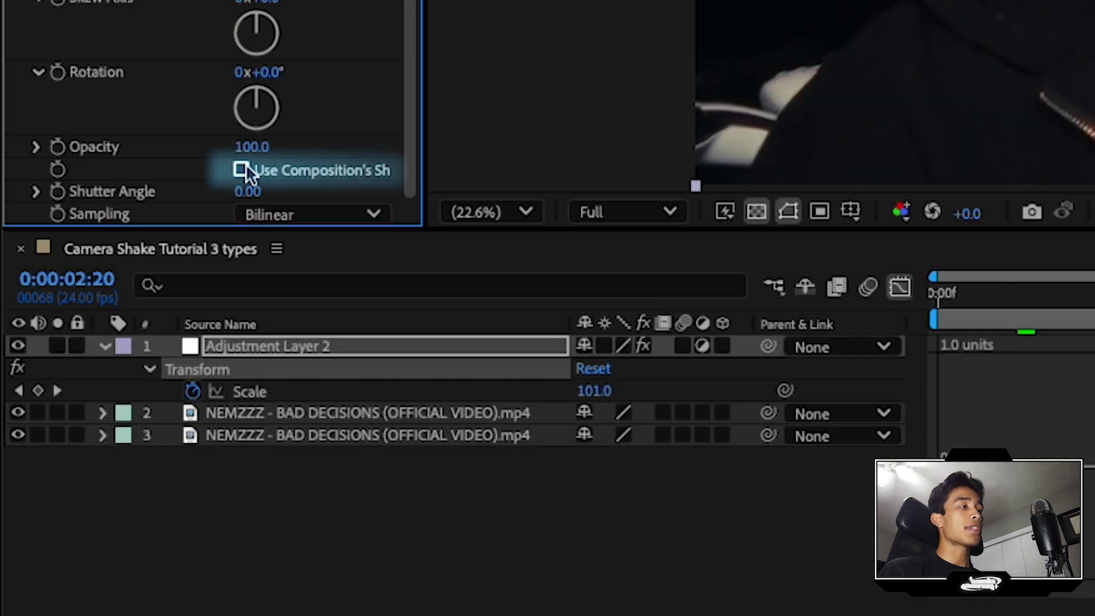
left_click(247, 191)
type("360")
key("Return")
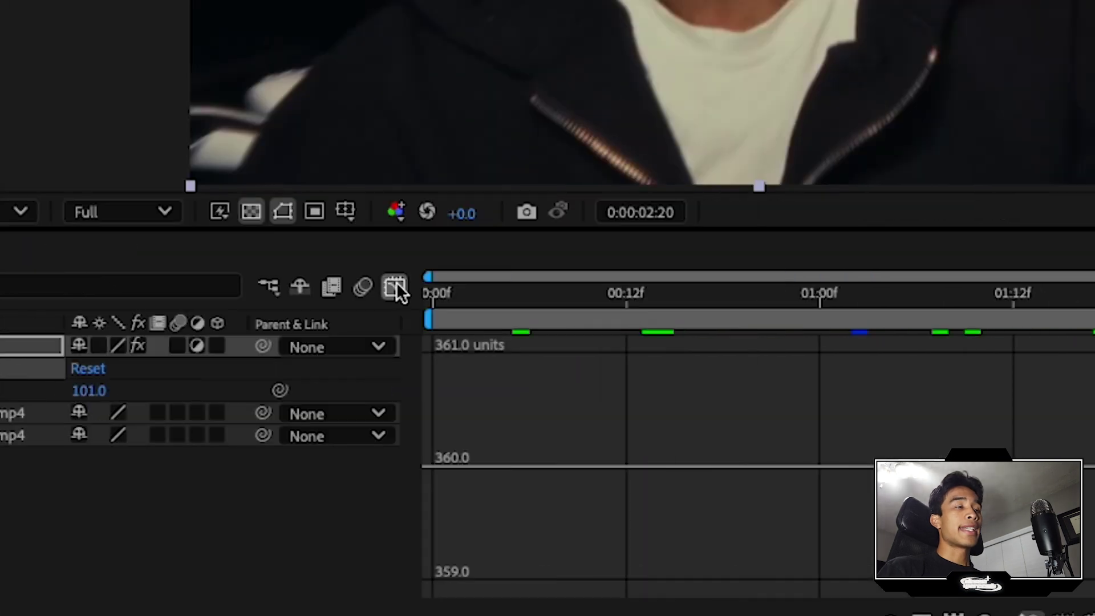
left_click(900, 288)
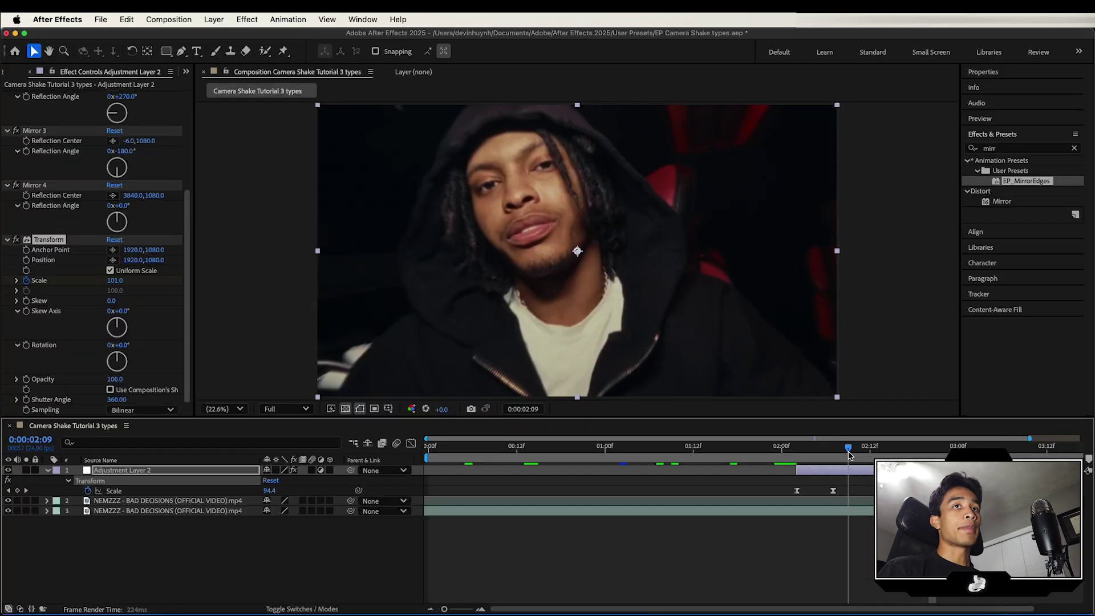
left_click(848, 450)
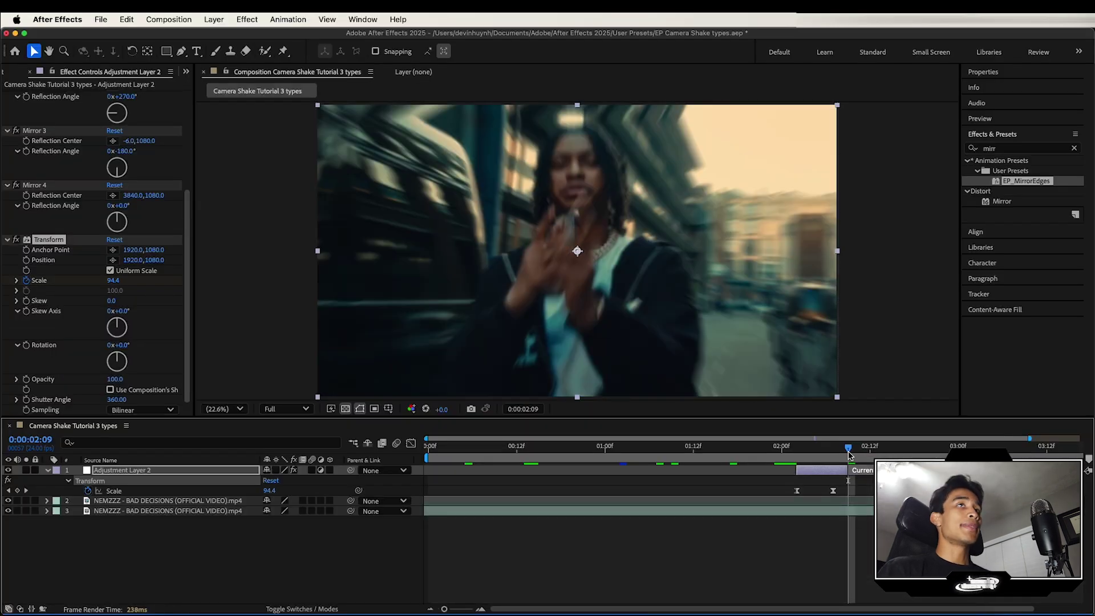
left_click_drag(848, 454, 770, 459)
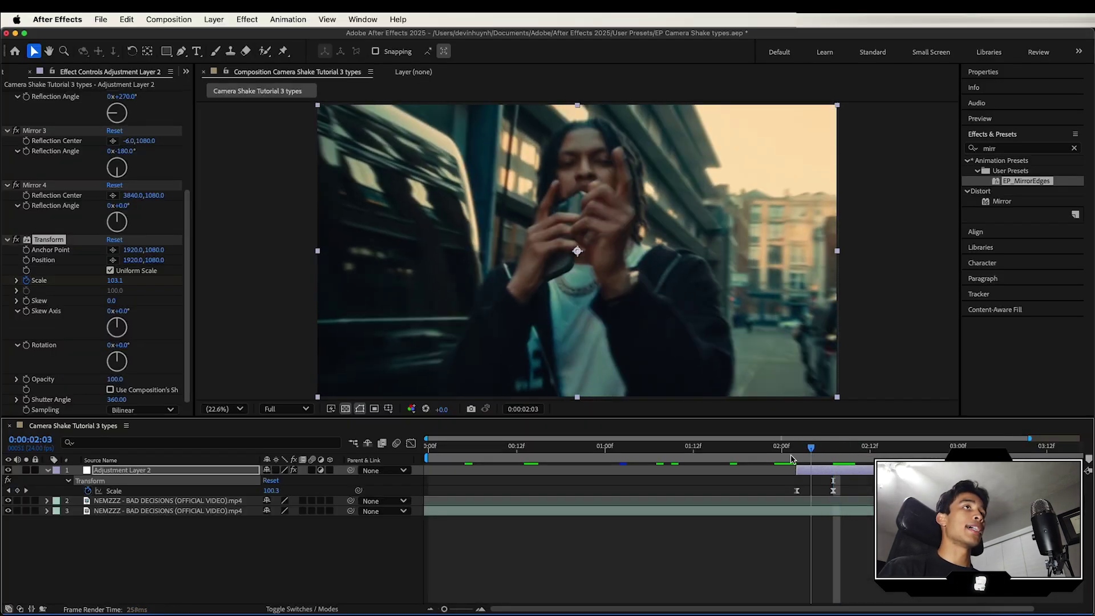
key("space")
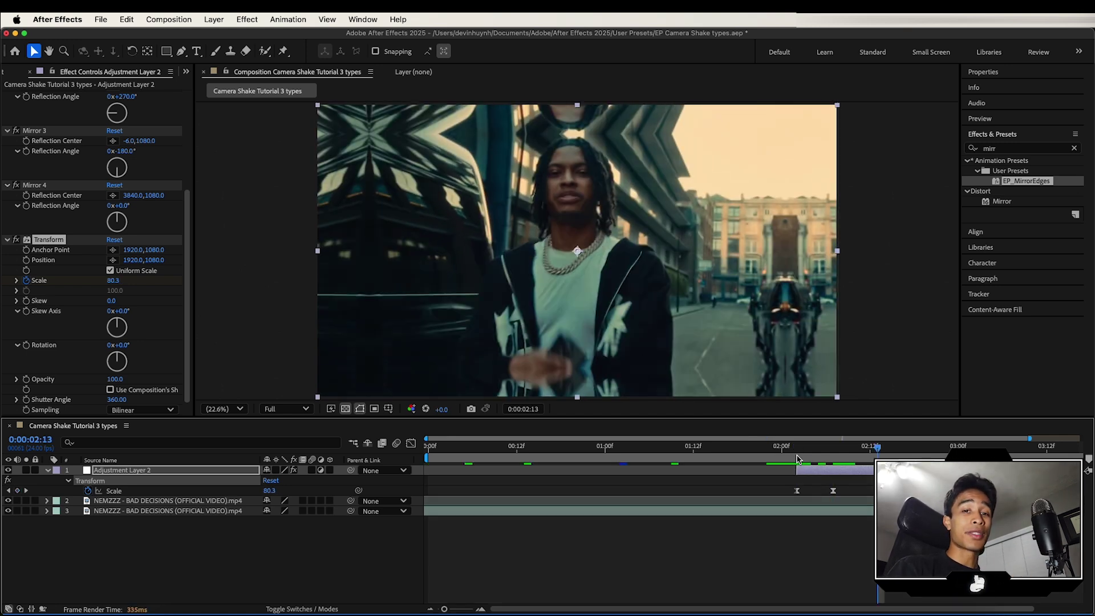
- Search the effects for "invert" and apply the Channel Invert effect to the adjustment layer
left_click(797, 459)
left_click(1015, 147)
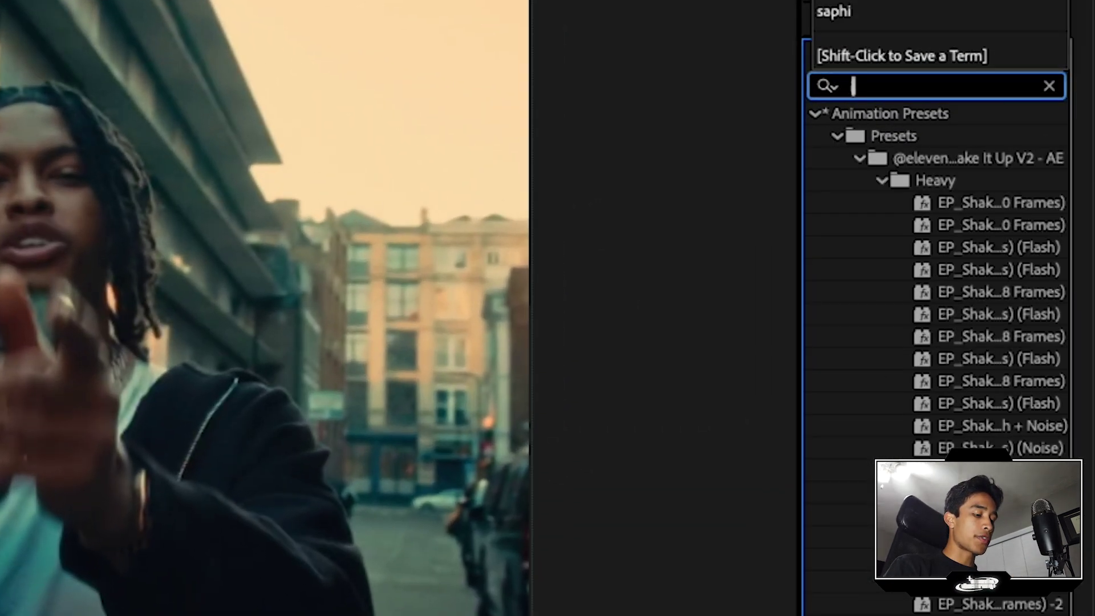
type("invert")
left_click_drag(922, 221, 827, 470)
left_click_drag(1012, 211, 887, 446)
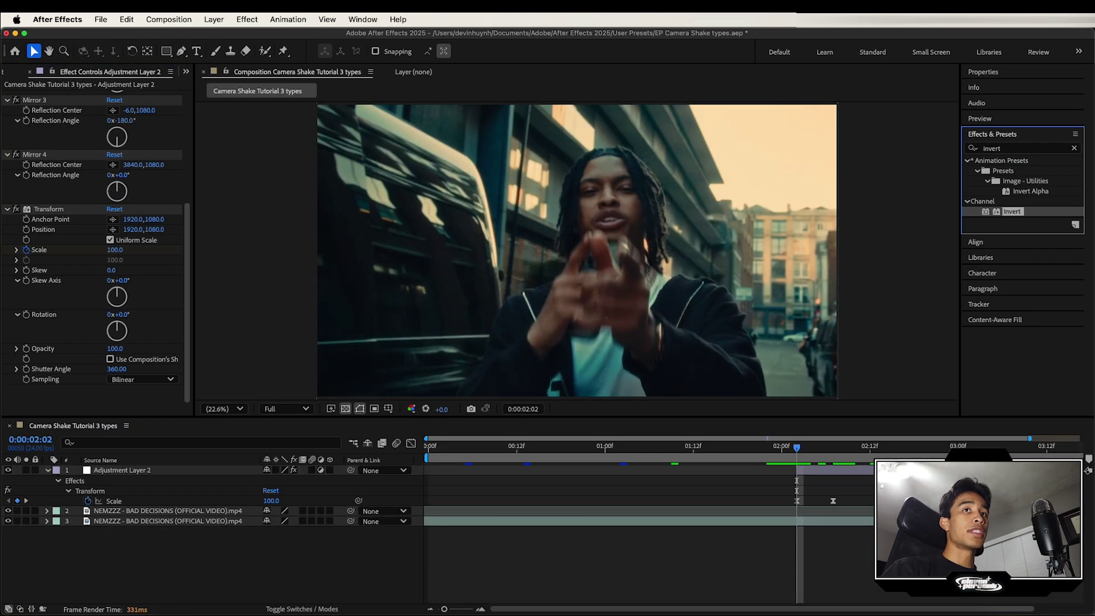
- Reveal the Invert effect's properties on the adjustment layer and add Blend With Original keyframes at 0:00:02:13 and 0:00:02:15
left_click(879, 448)
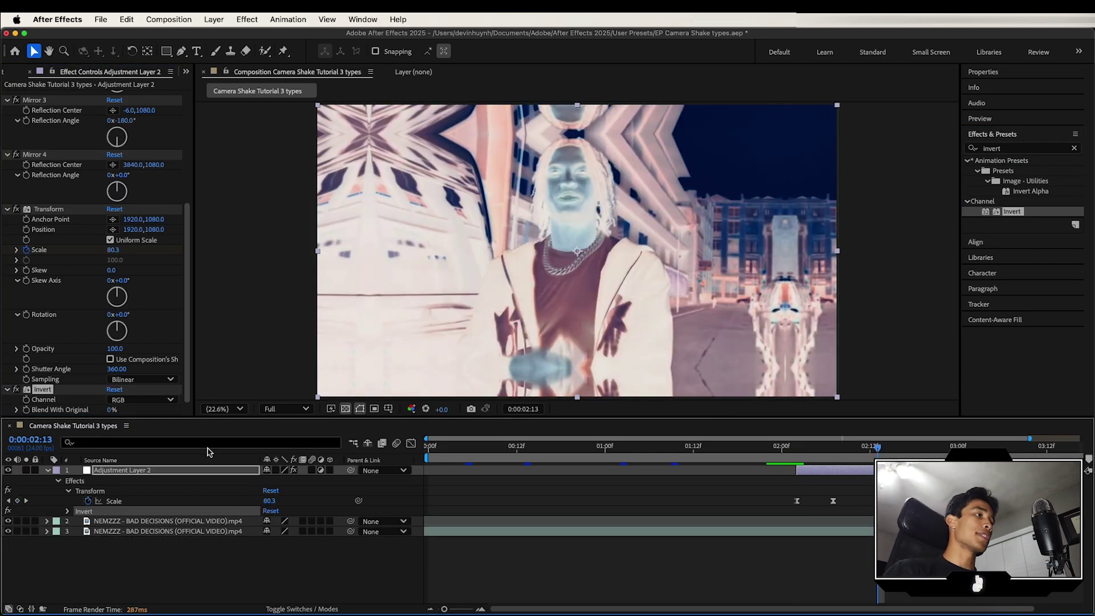
left_click(58, 480)
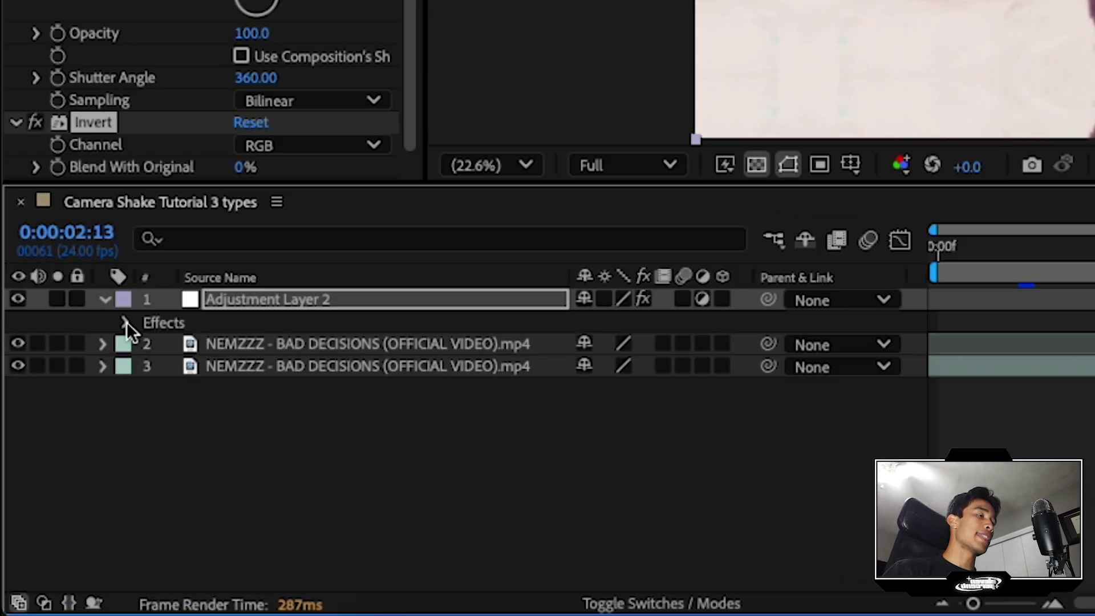
left_click(125, 323)
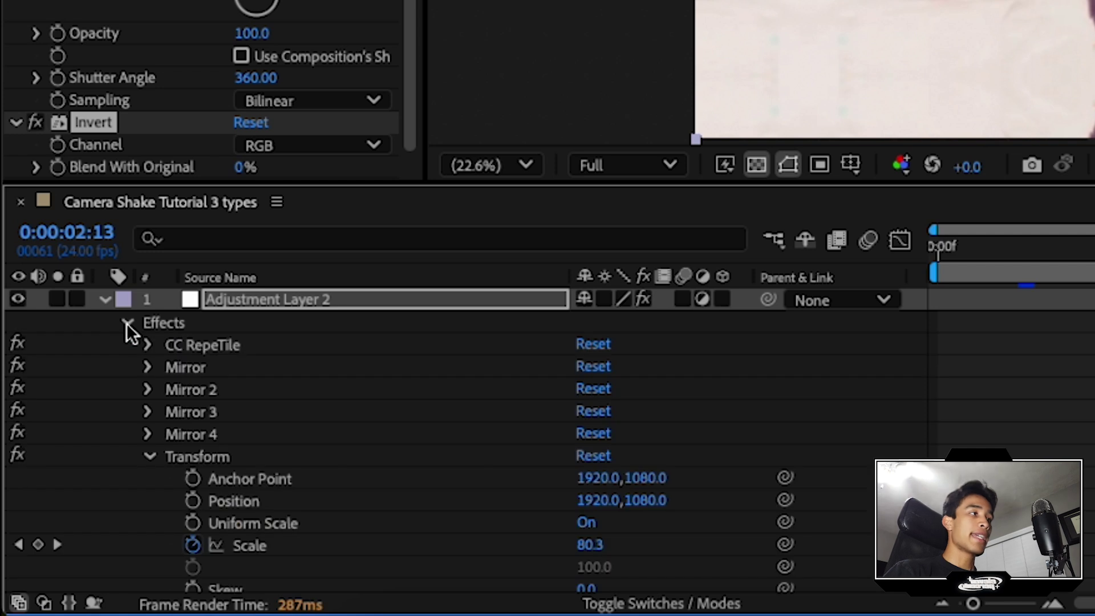
scroll(197, 399, "down", 4)
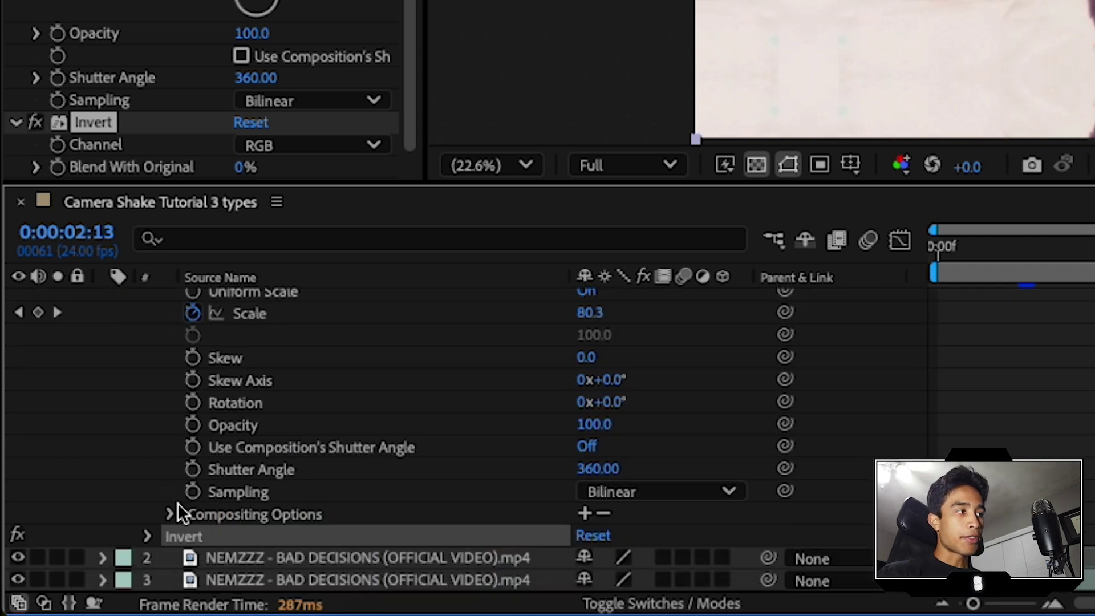
left_click(147, 534)
scroll(226, 504, "down", 3)
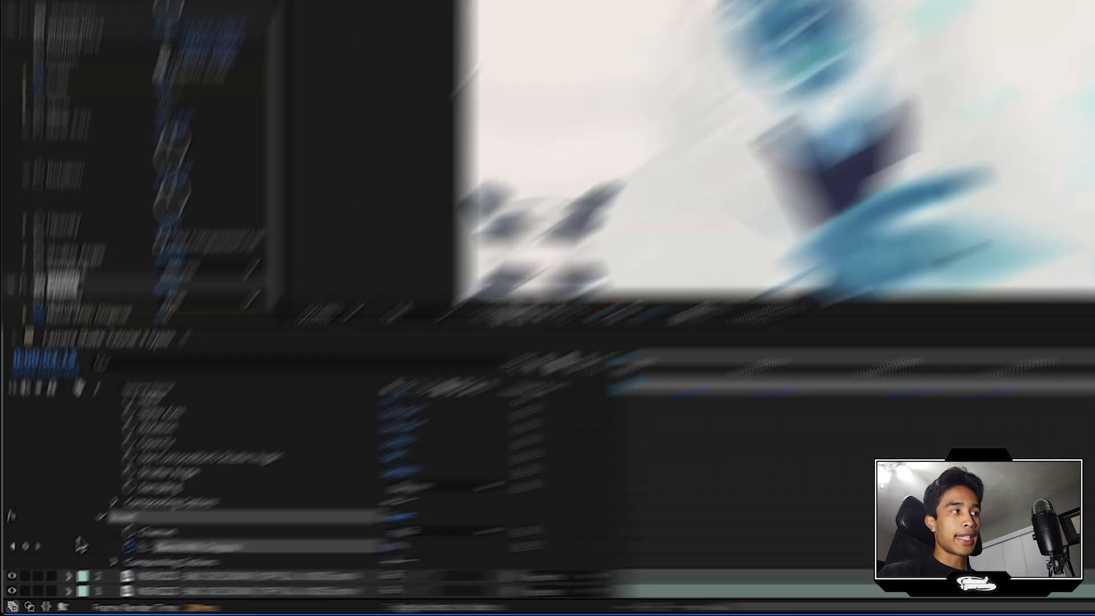
left_click(38, 514)
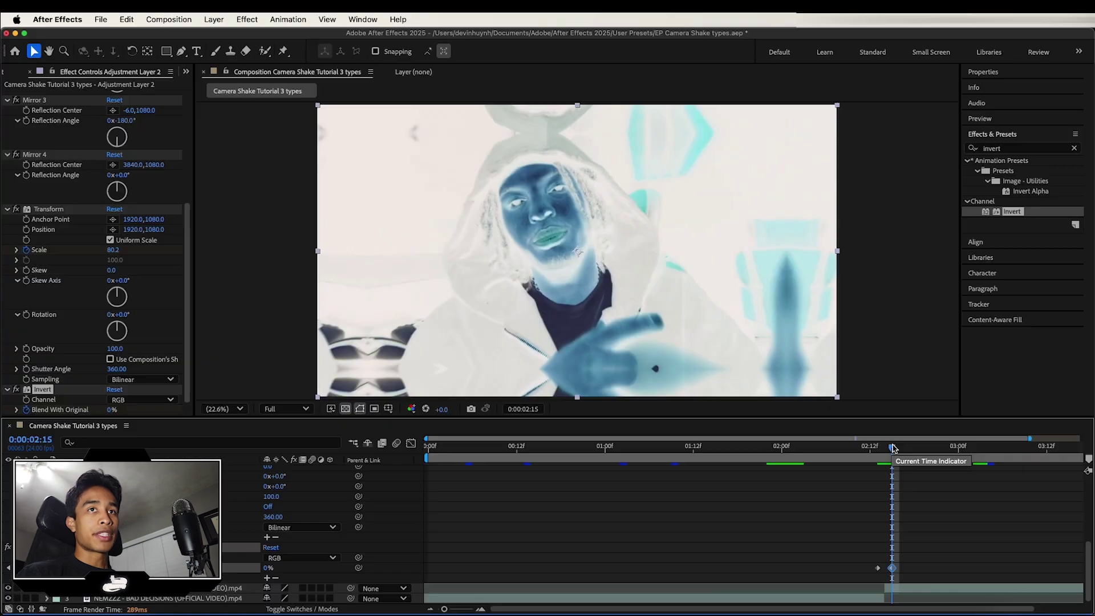
- Set Invert's Blend With Original to 100% at 0:00:02:16 and 0:00:02:12, and preview the inverted flash
left_click_drag(892, 447, 901, 449)
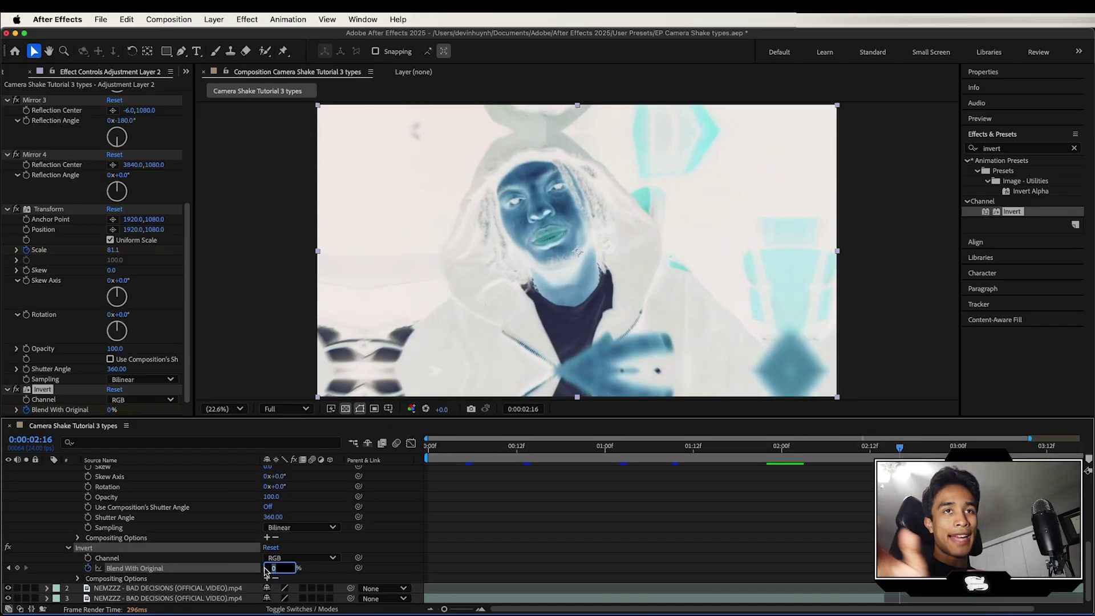
type("10")
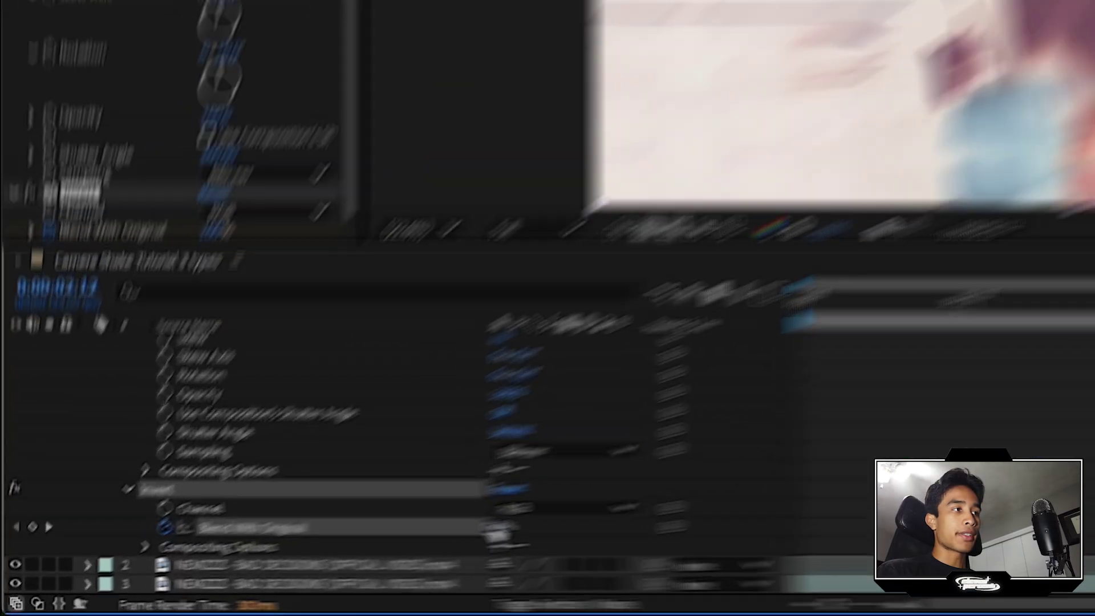
left_click(267, 569)
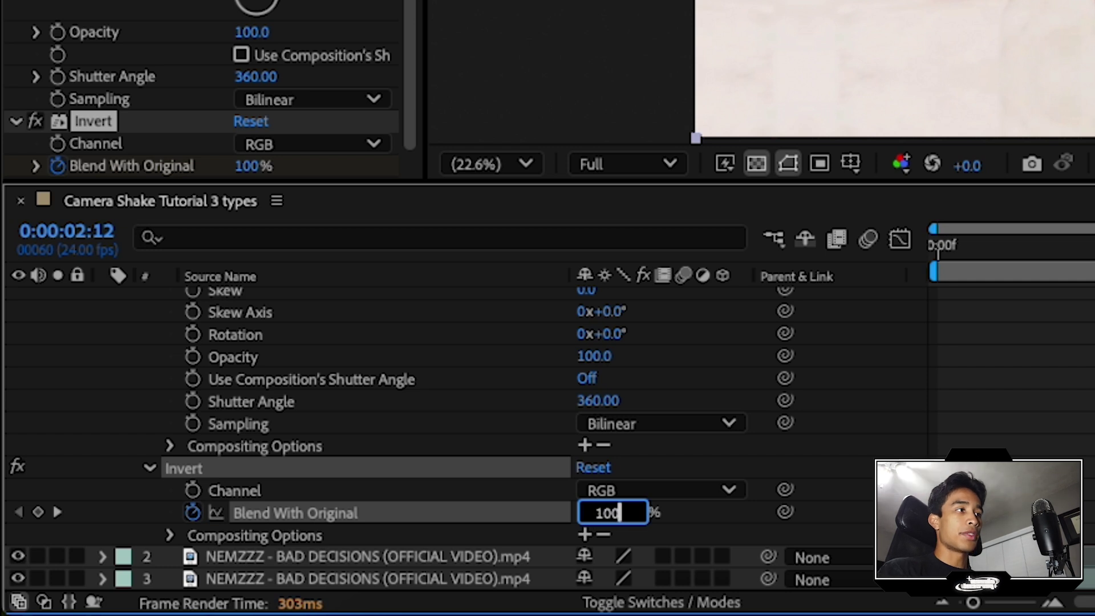
type("100")
key("Return")
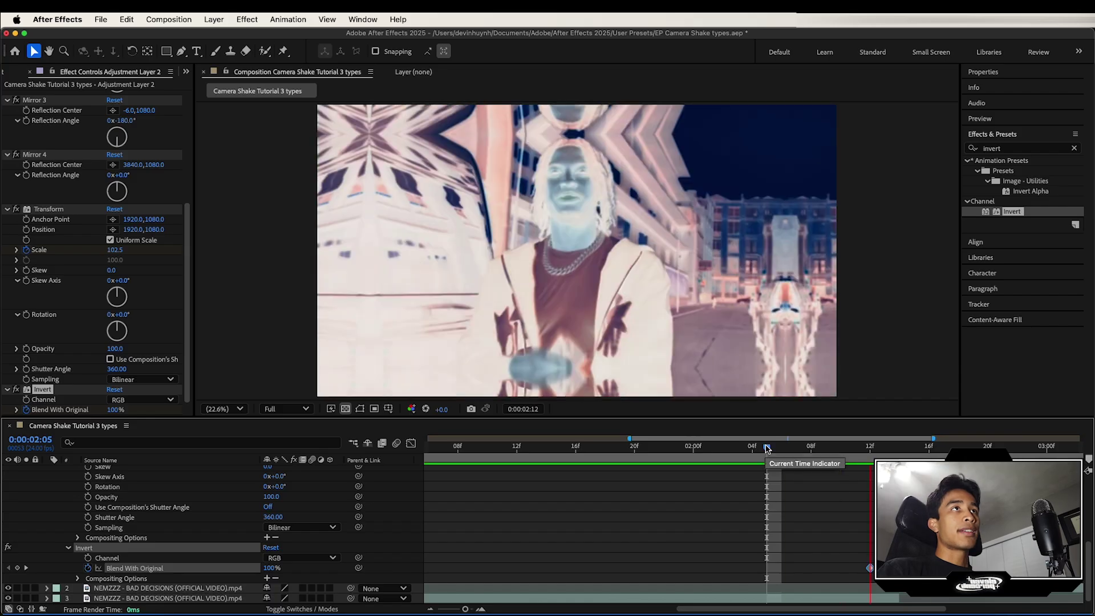
key("space")
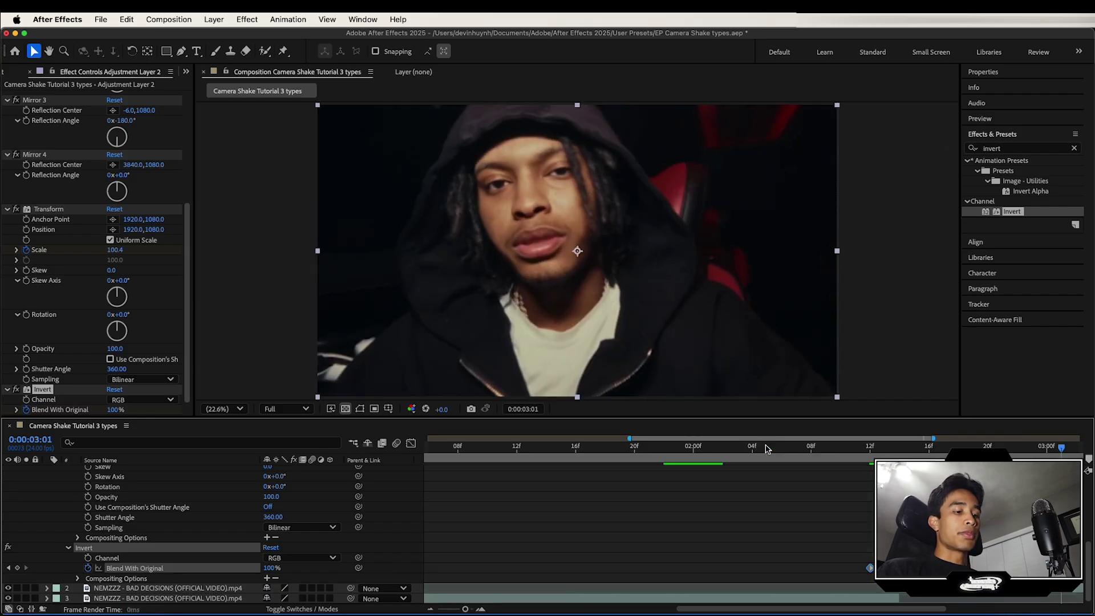
key("minus")
key("minus")
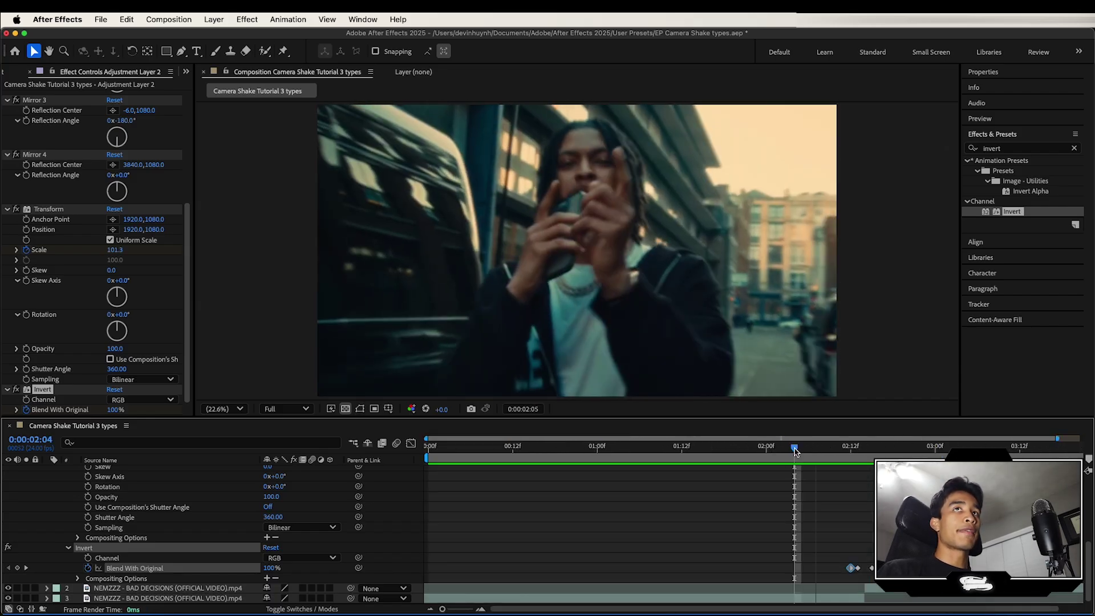
- Search the effects for "vign" and apply CC Vignette to the adjustment layer after the Invert effect
left_click(1015, 149)
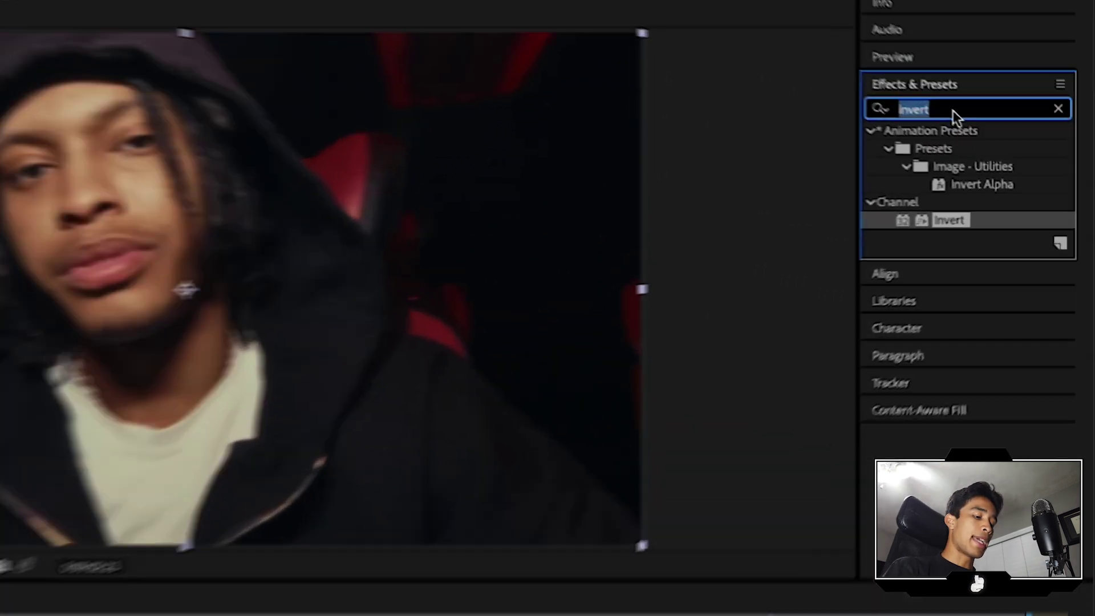
type("vign")
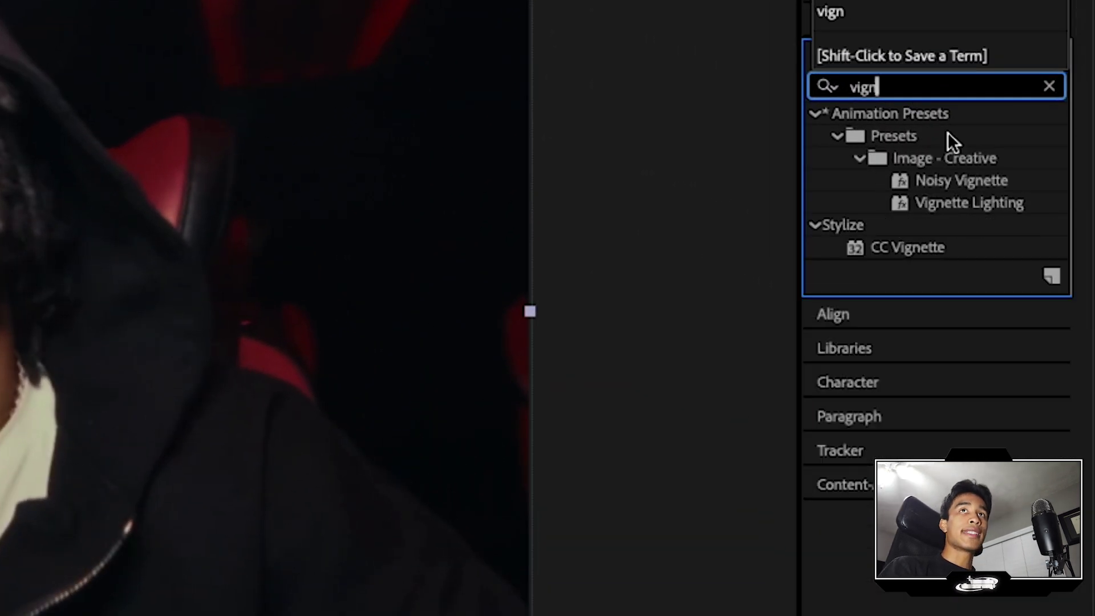
left_click_drag(920, 247, 65, 396)
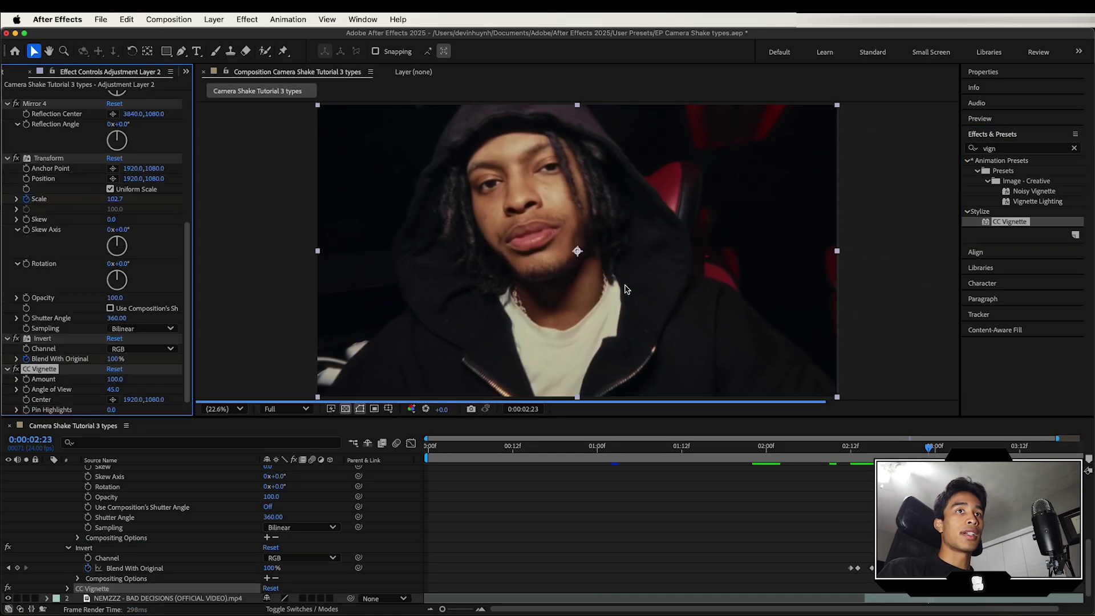
scroll(834, 465, "up", 5)
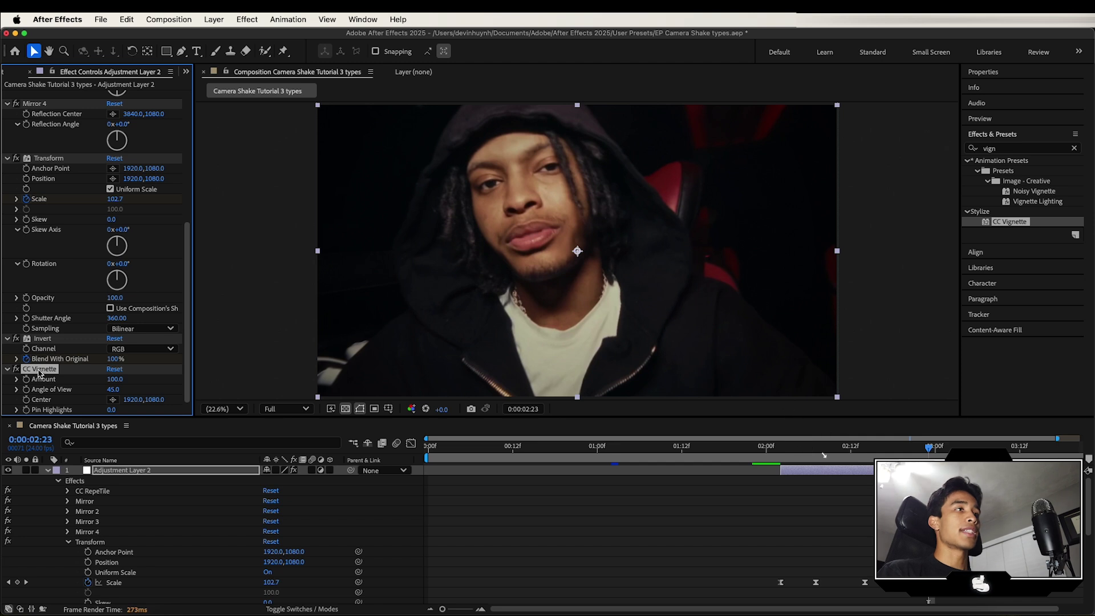
- Keyframe the CC Vignette Amount at 332 at 0:00:02:14, and at 0 at 0:00:02:07 and 0:00:02:21
key("j")
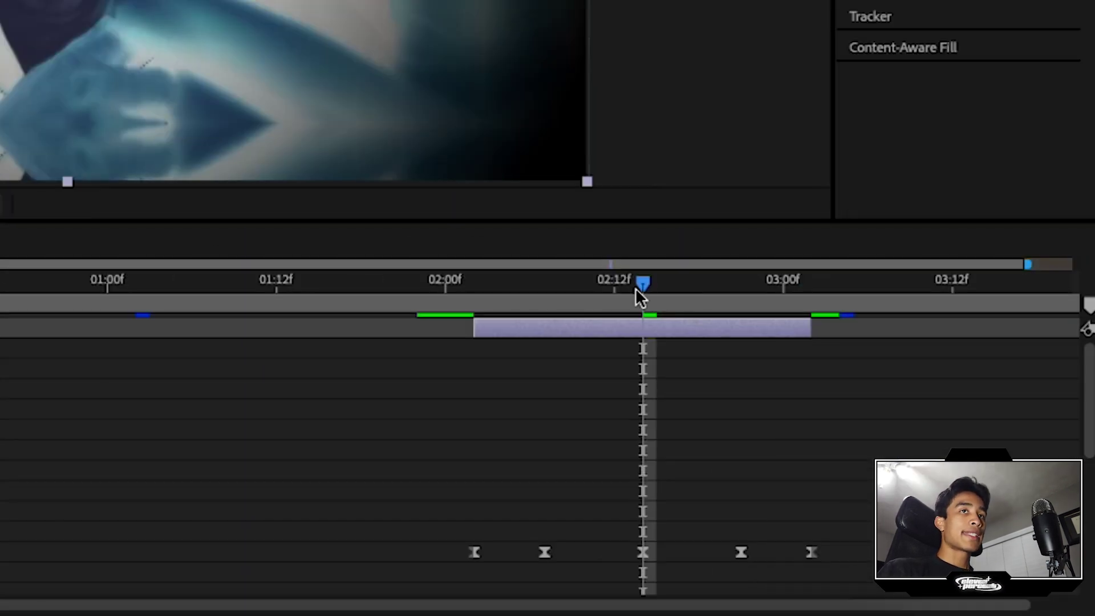
left_click_drag(635, 287, 538, 287)
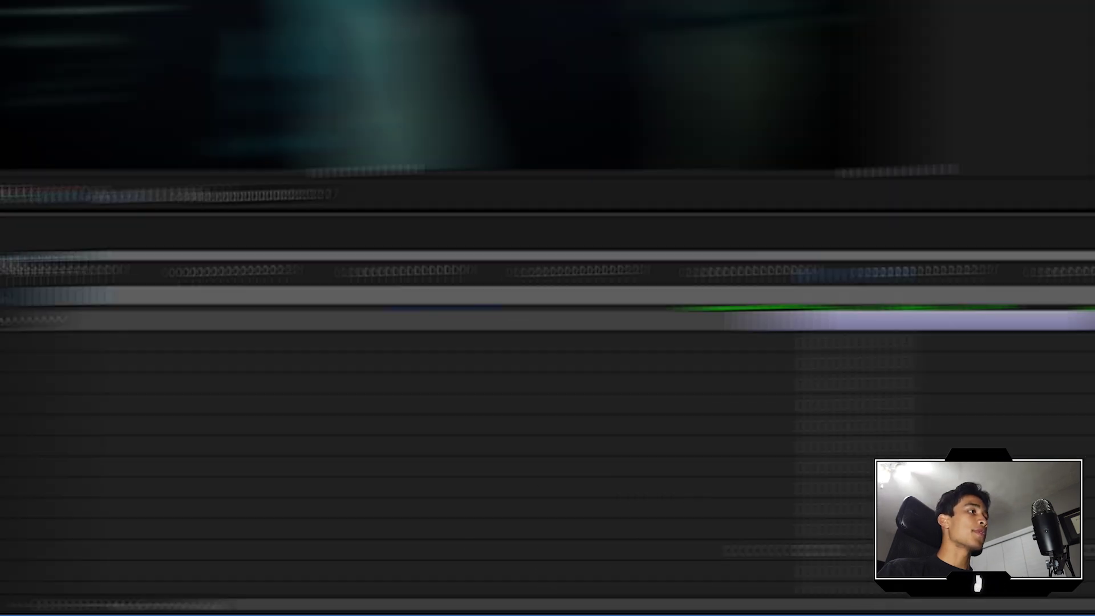
left_click(246, 104)
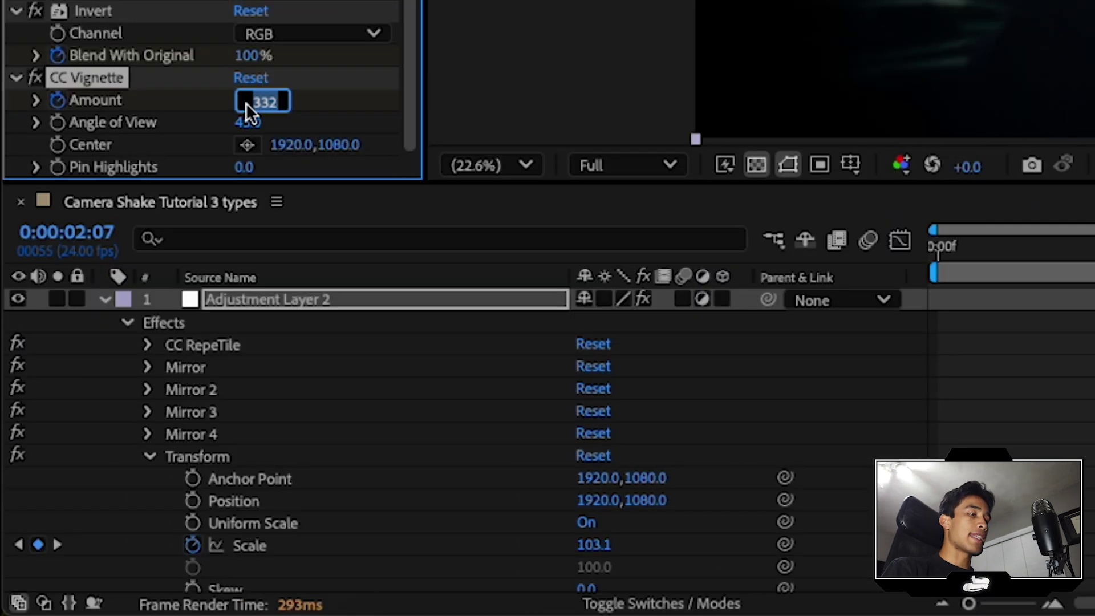
type("0")
key("Return")
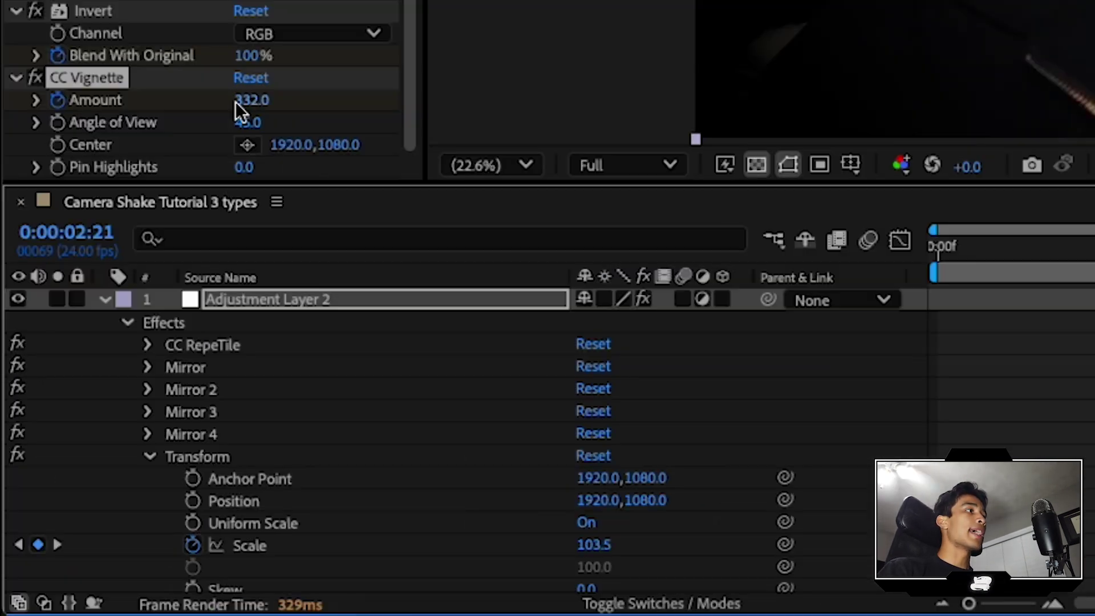
left_click(245, 97)
type("0")
key("Return")
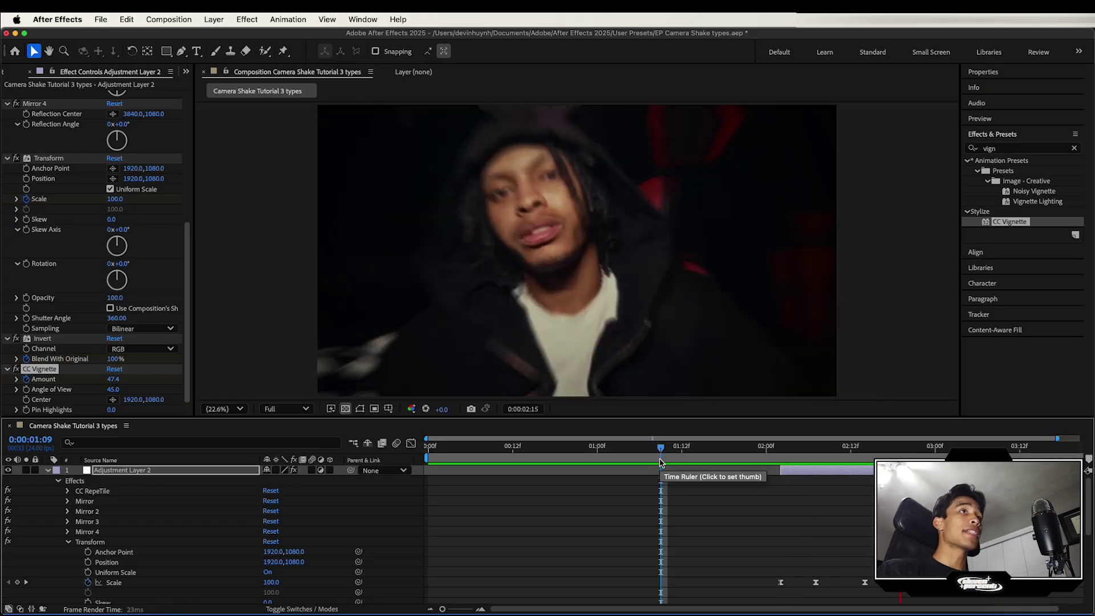
- Preview the vignette, collapse the adjustment layer's properties, and play the transition again from the start of the layer
key("space")
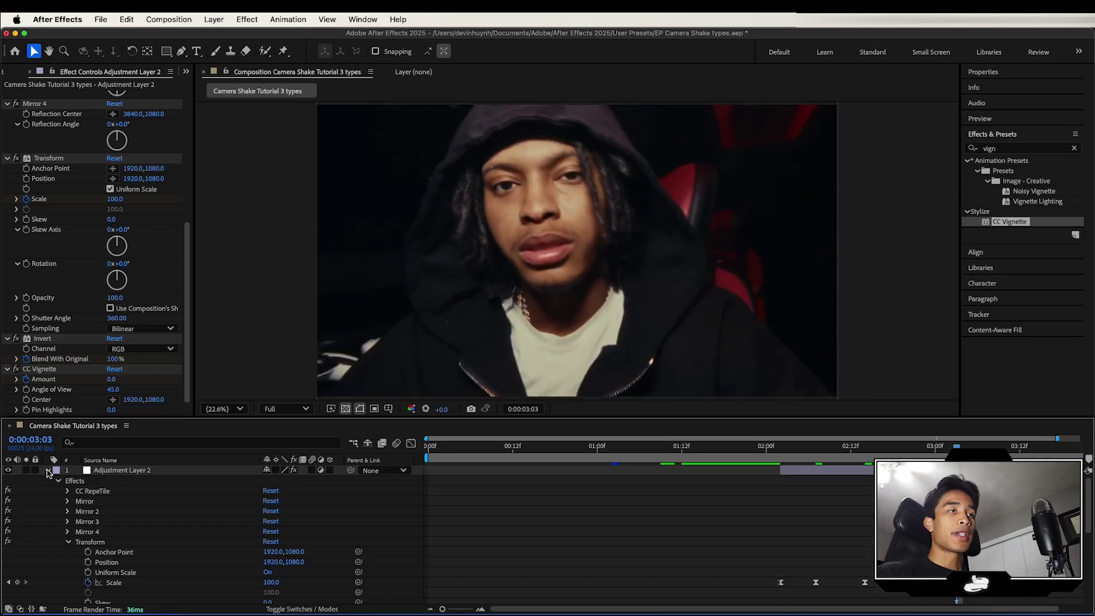
left_click(48, 470)
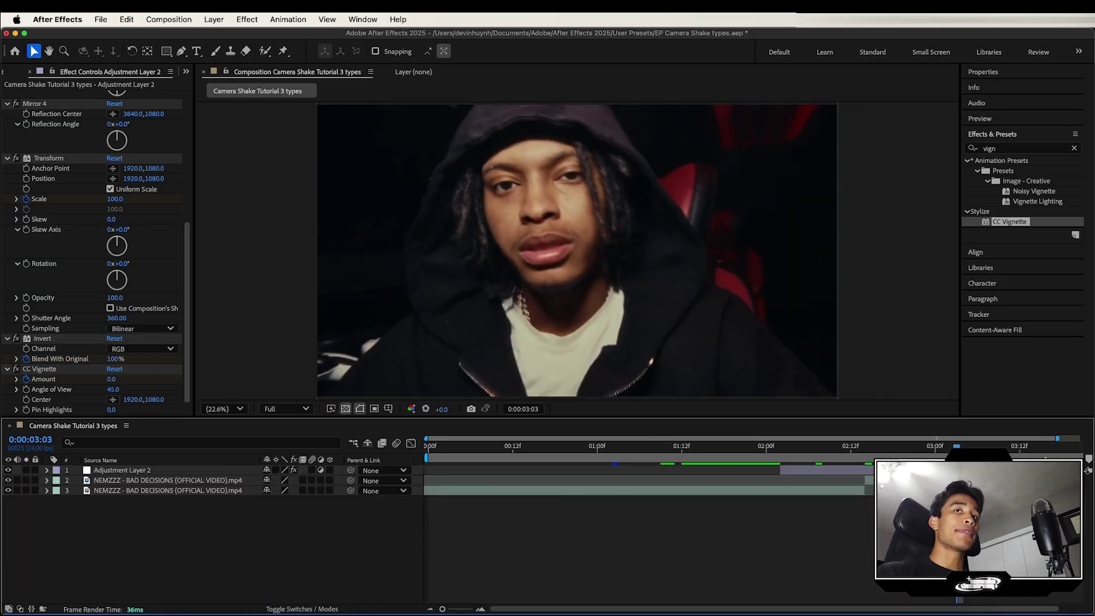
left_click_drag(958, 447, 780, 455)
key("space")
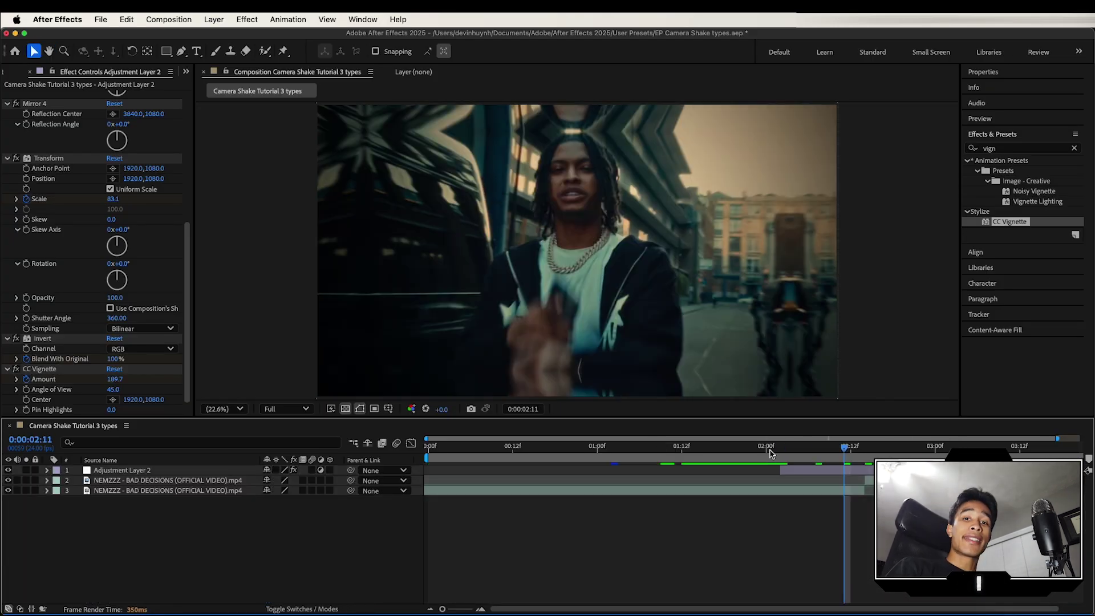